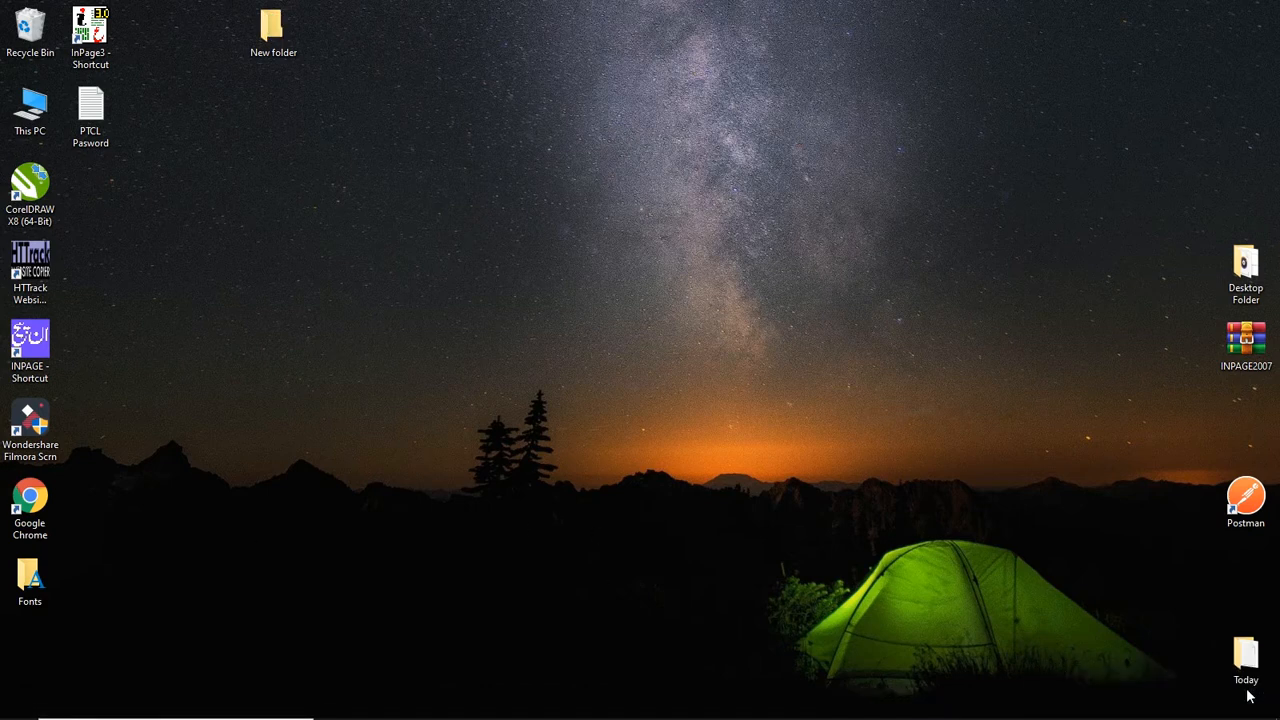
right_click(279, 196)
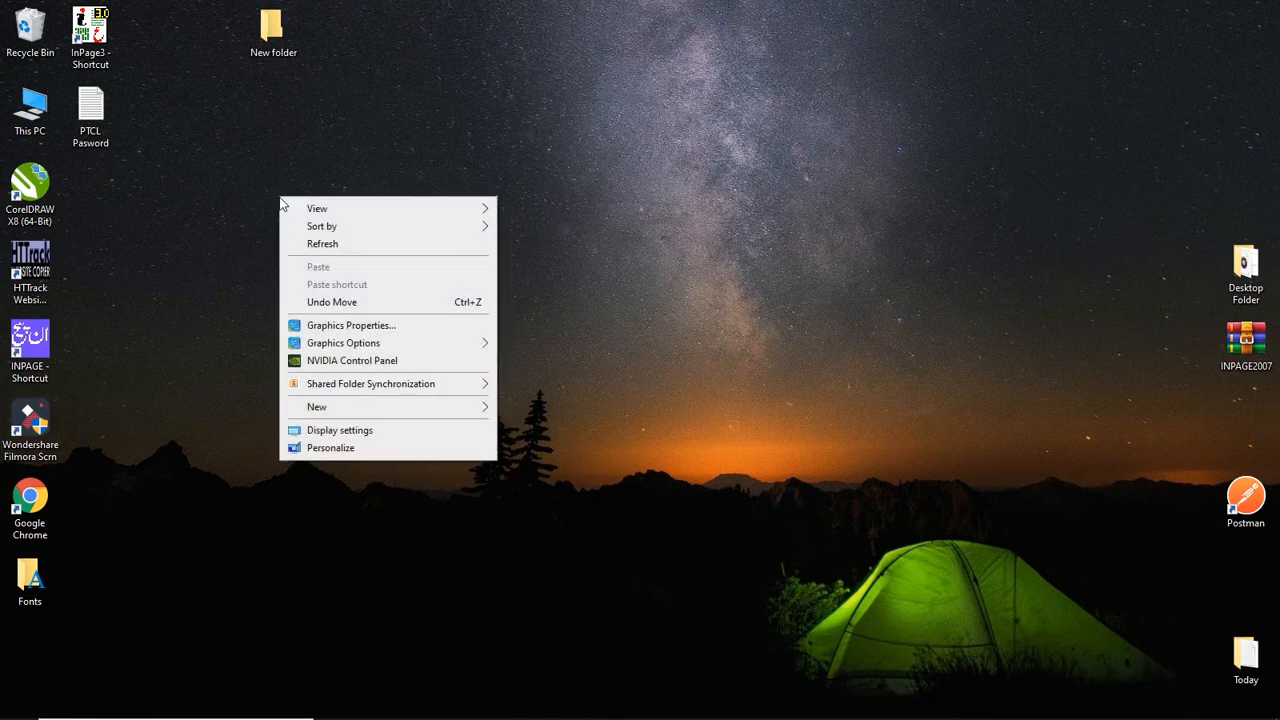
click(312, 244)
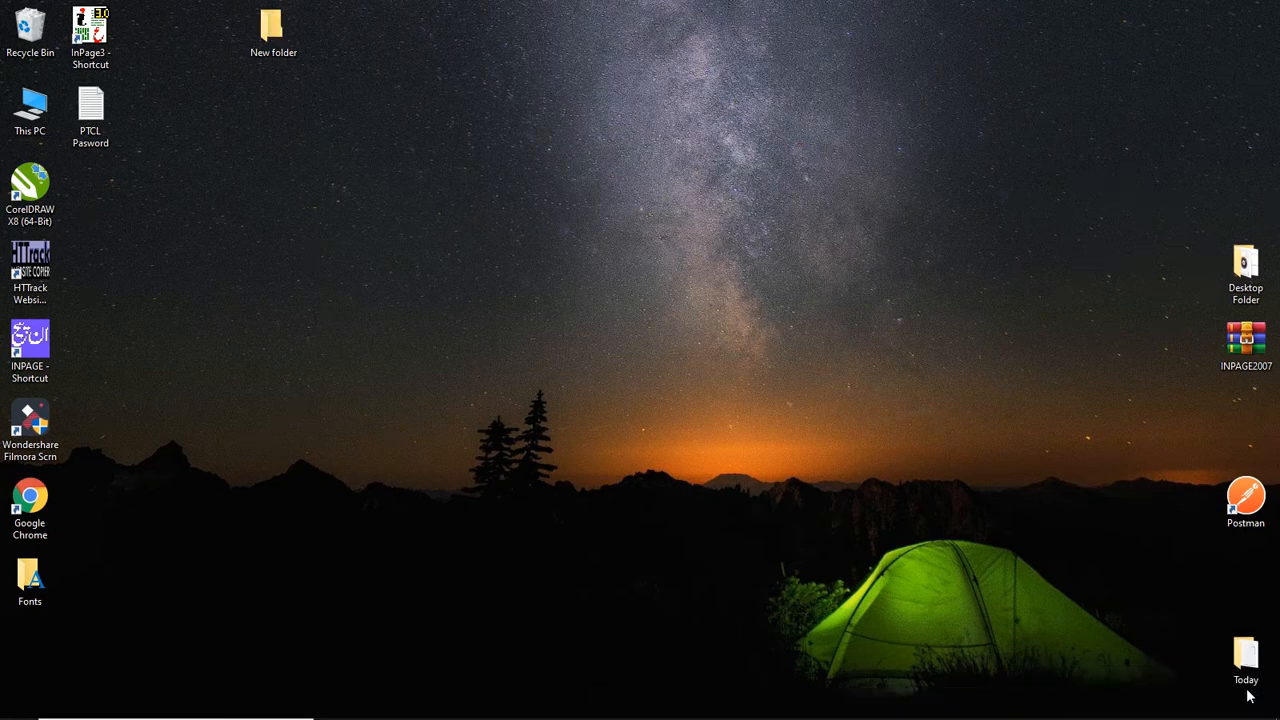
right_click(278, 196)
click(312, 243)
mouse_move(490, 704)
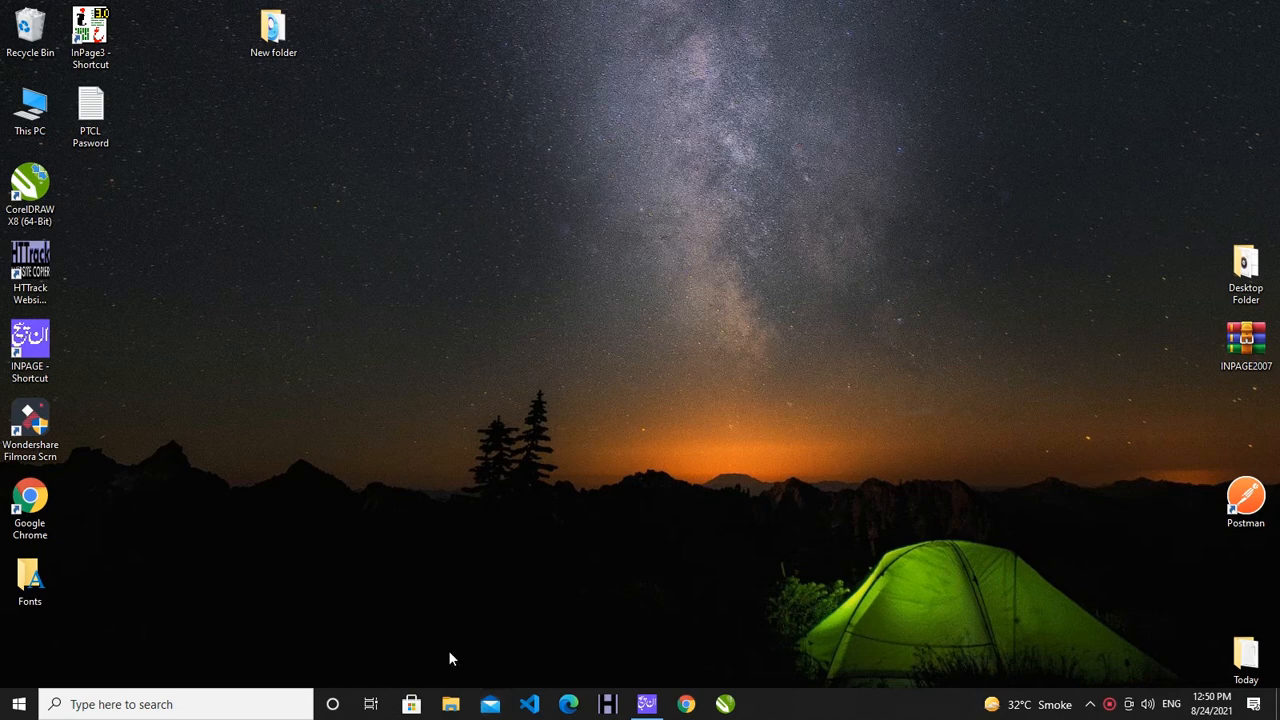
Find Windows Defender Firewall through a system search and open its advanced settings
mouse_move(450, 714)
key(super)
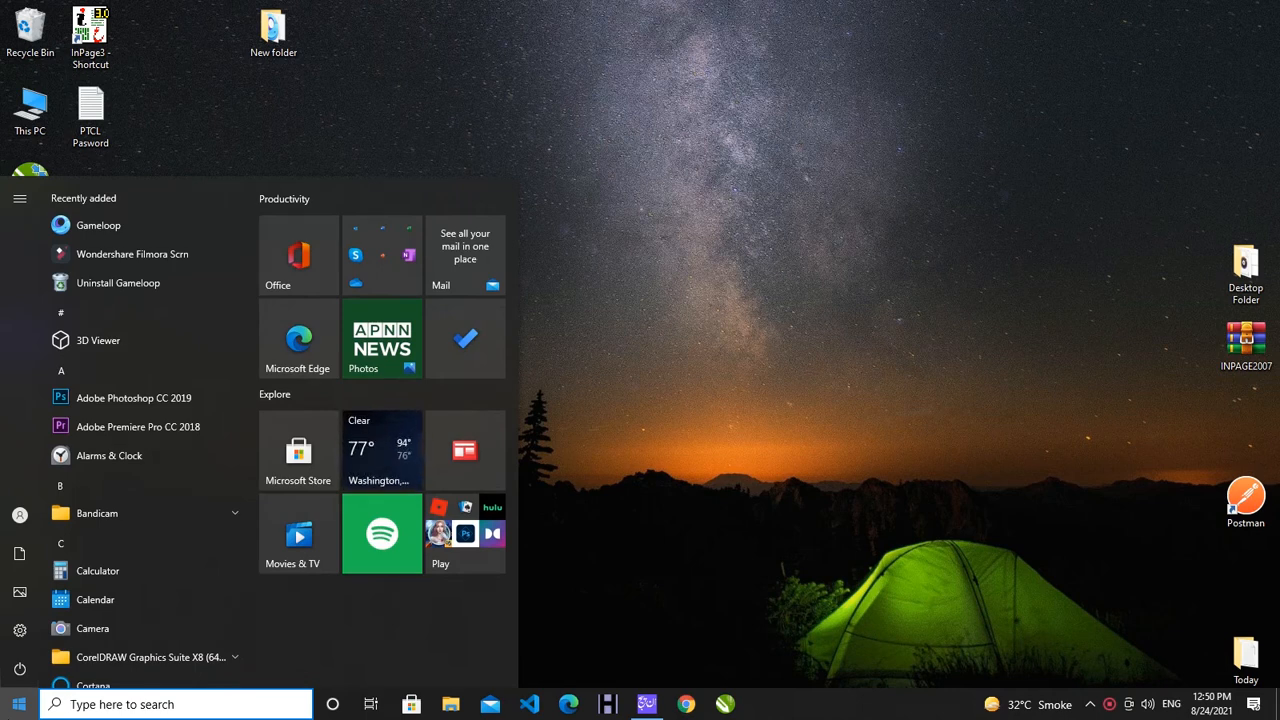
text(w)
key(BackSpace)
text(f)
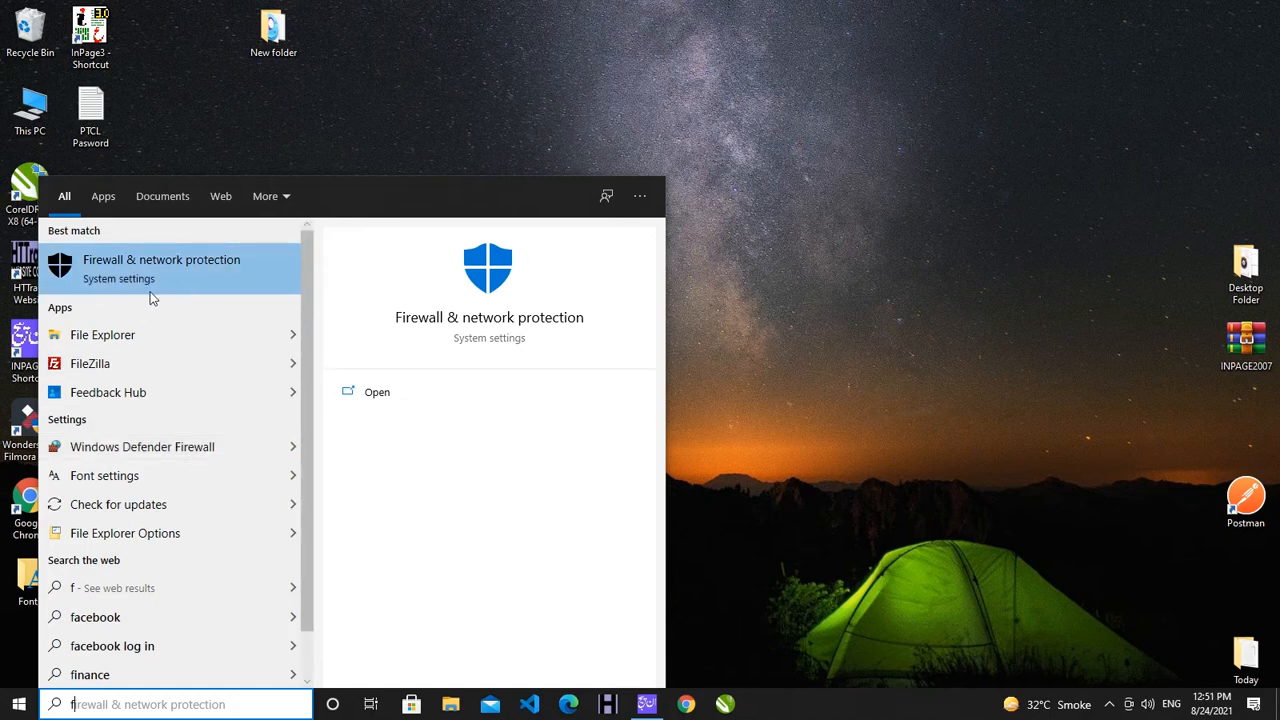
click(150, 447)
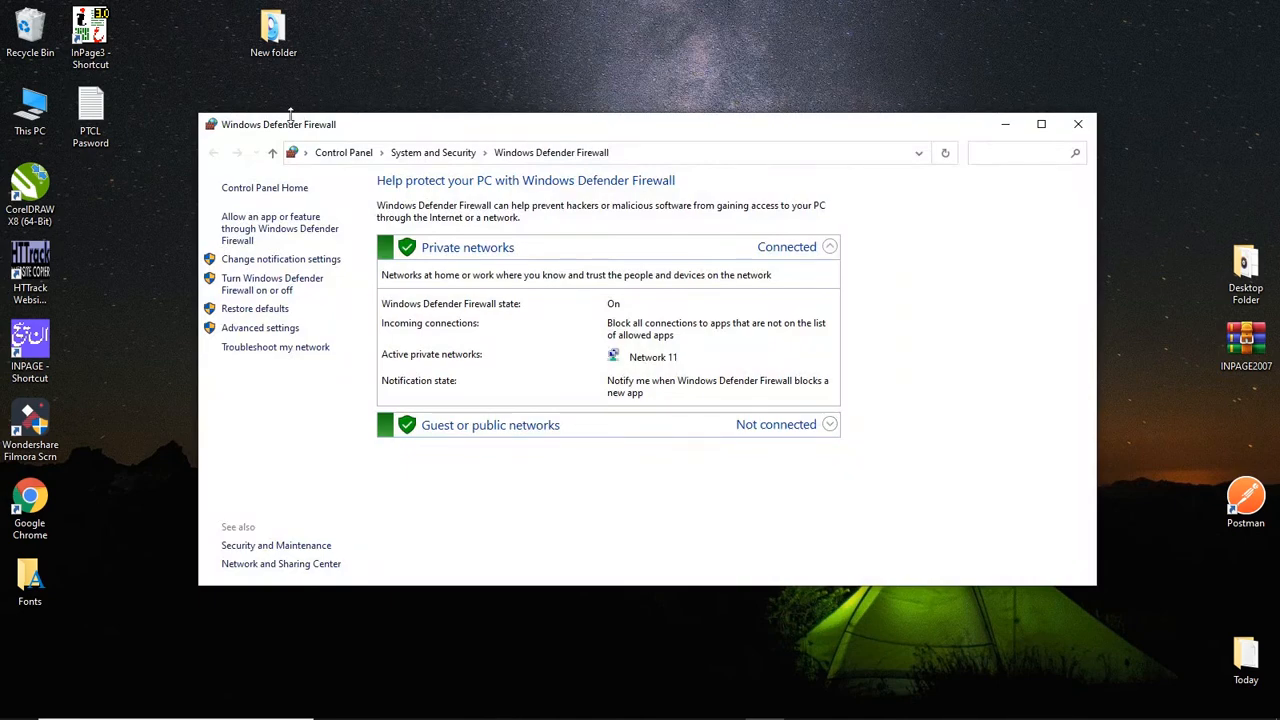
click(259, 328)
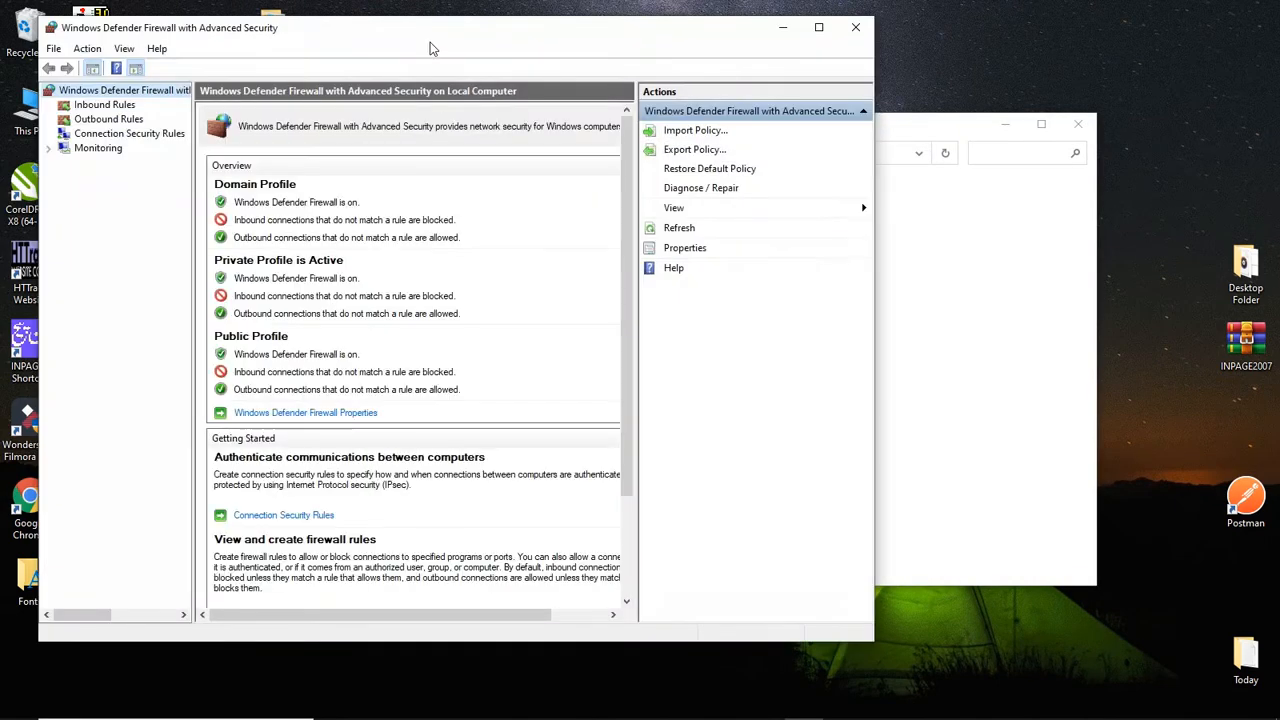
drag(537, 41, 666, 38)
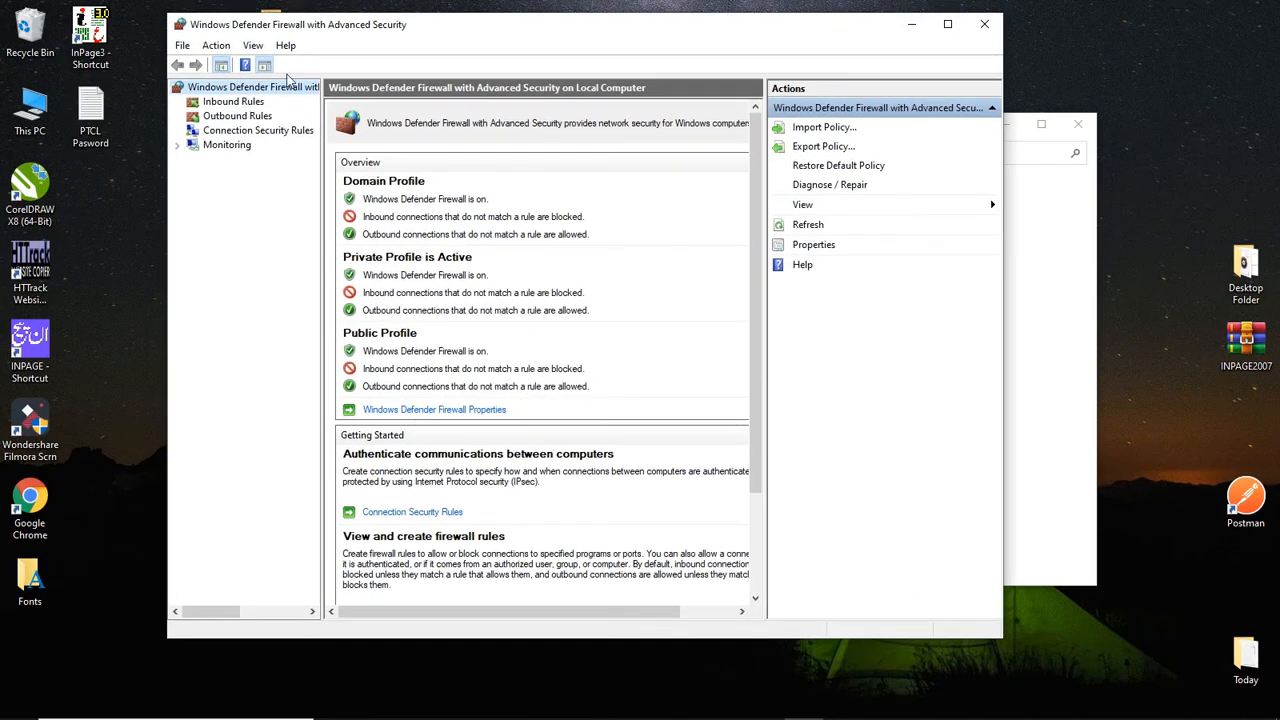
Start a new inbound firewall rule of the Program type
click(226, 104)
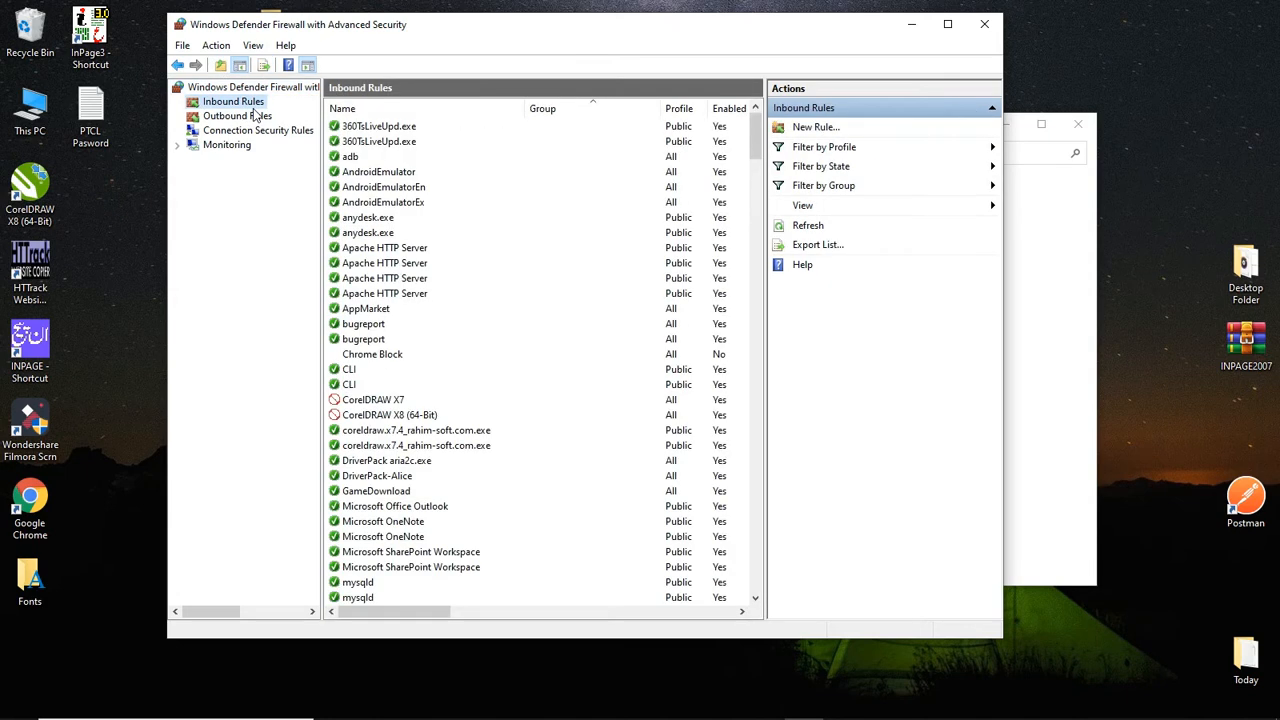
click(816, 128)
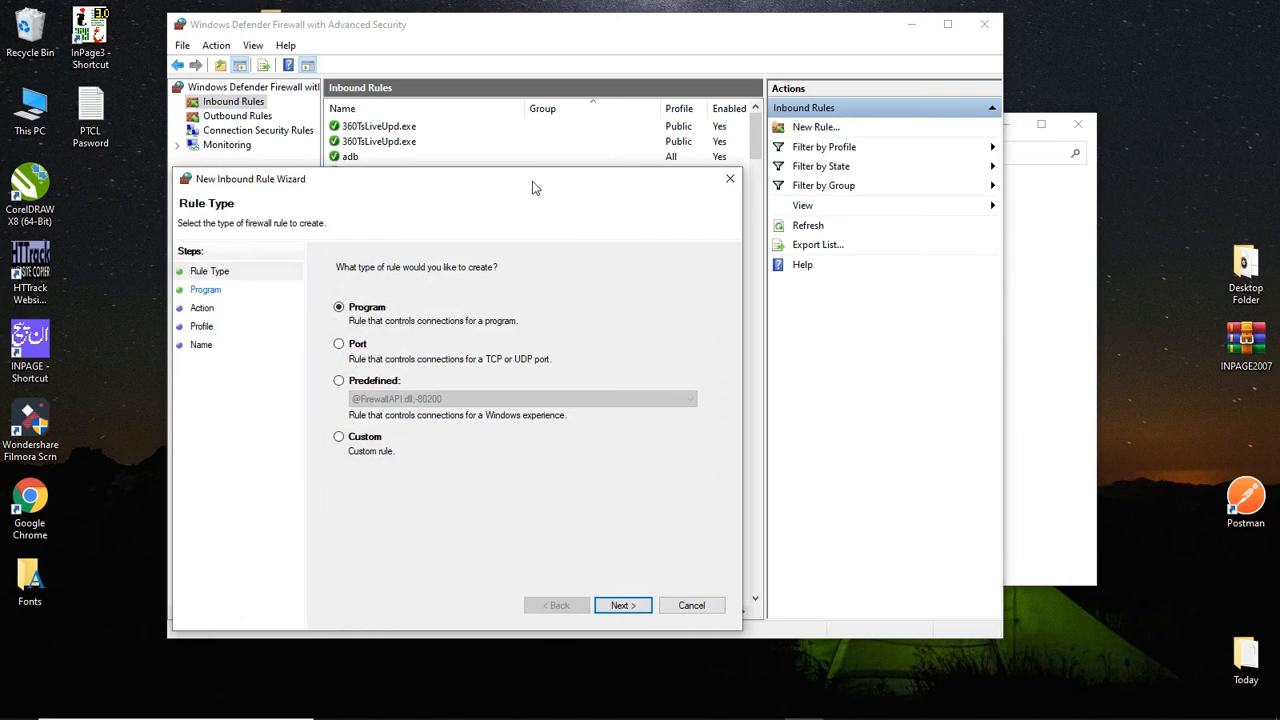
drag(531, 186, 655, 56)
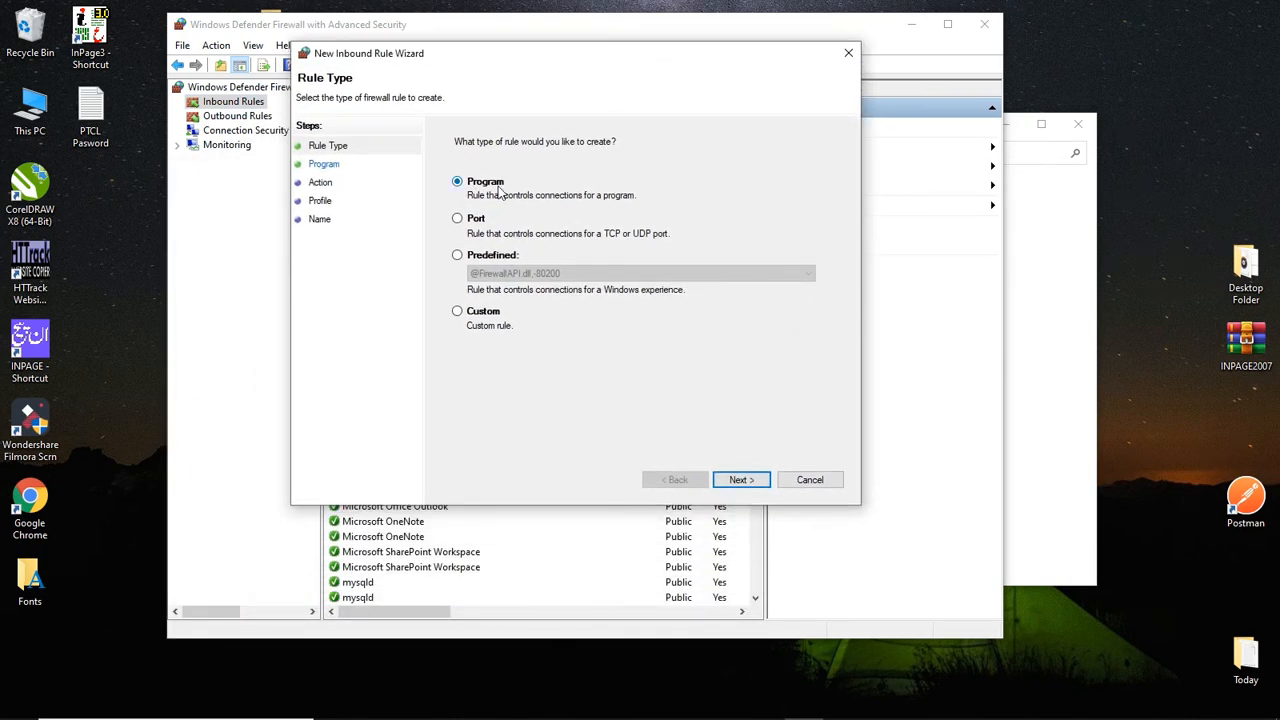
click(752, 485)
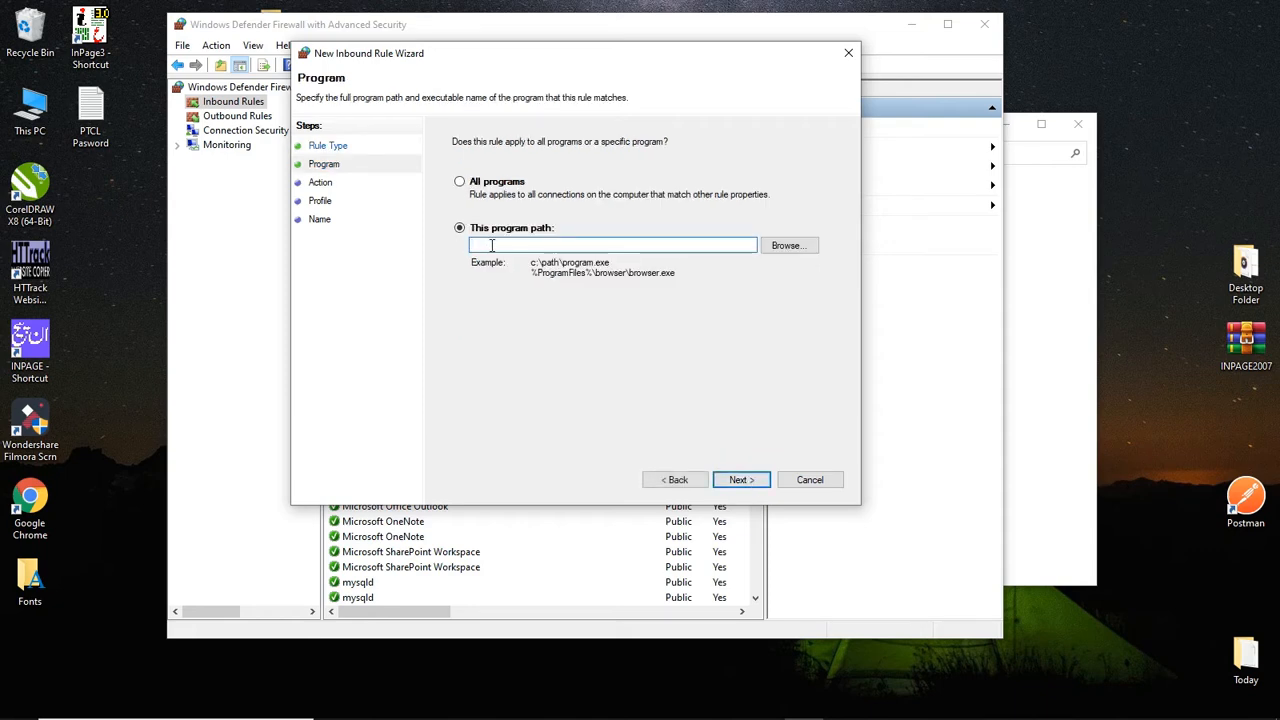
Try to use the Google Chrome shortcut's target, "C:\Program Files\Google\Chrome\Application\chrome.exe" with its quotation marks, as the rule's program path
right_click(35, 508)
click(50, 489)
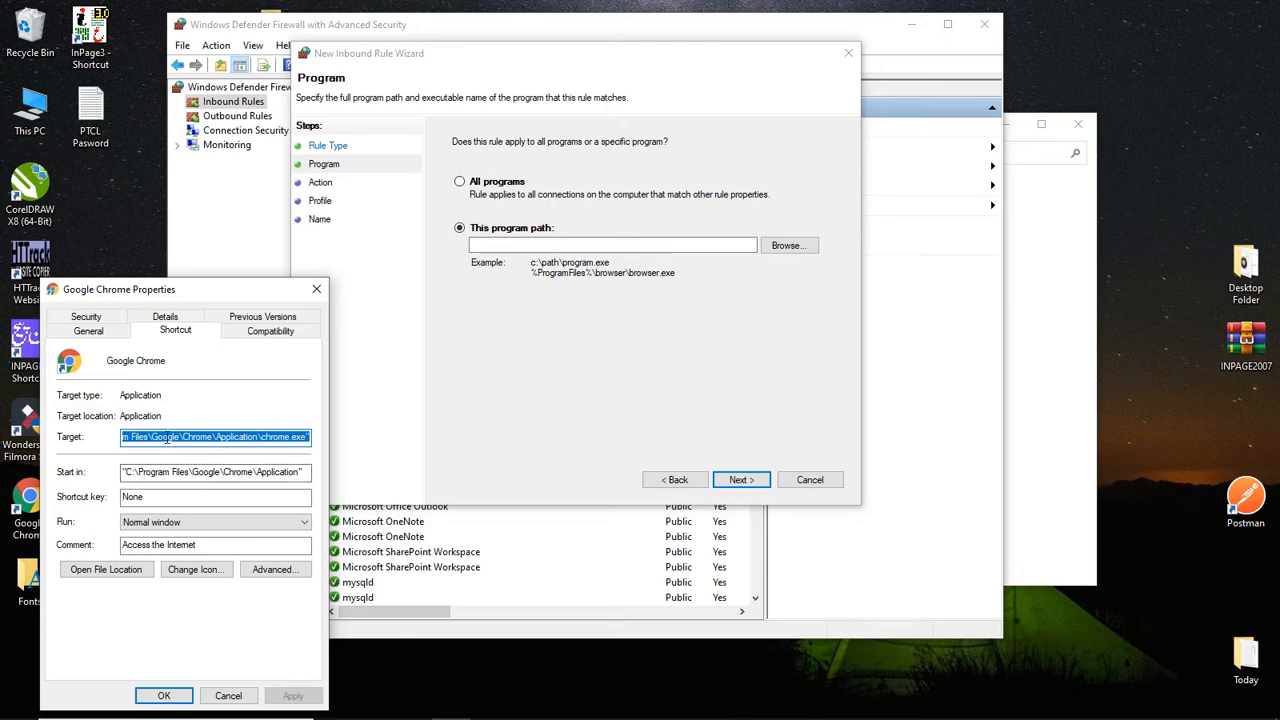
click(316, 289)
click(538, 245)
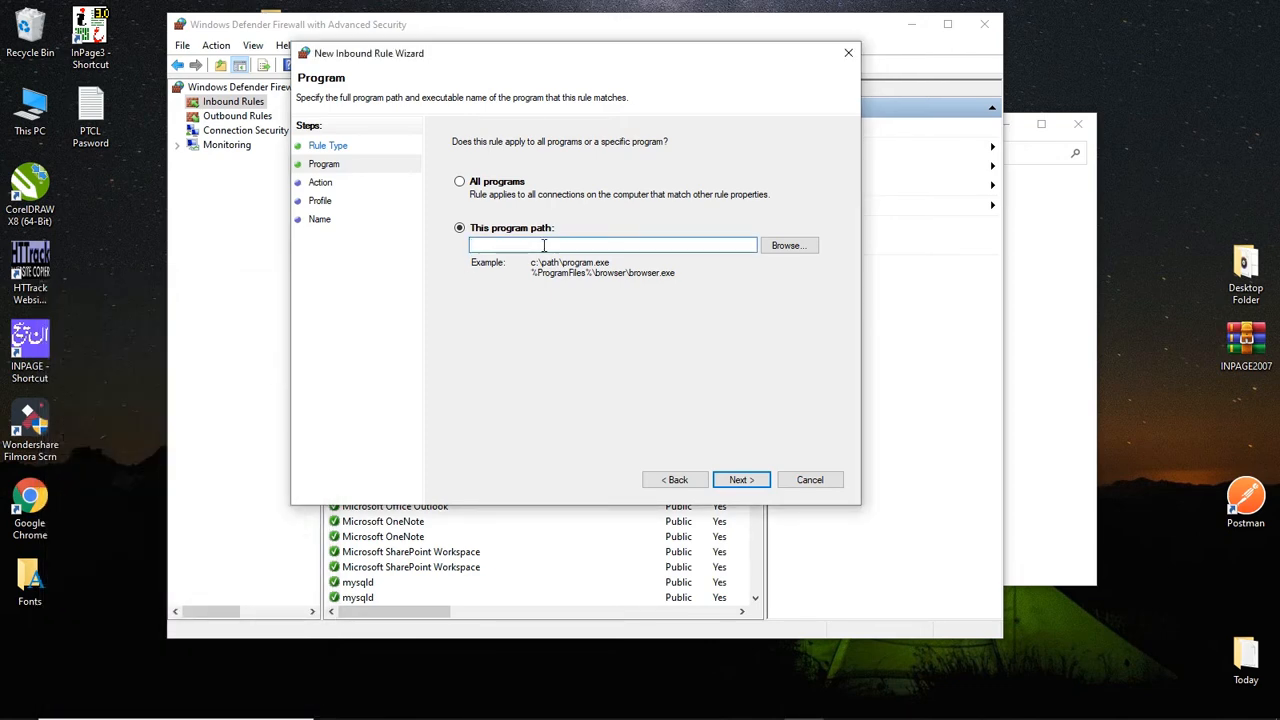
text("C:\Program Files\Google\Chrome\Application\chrome.exe")
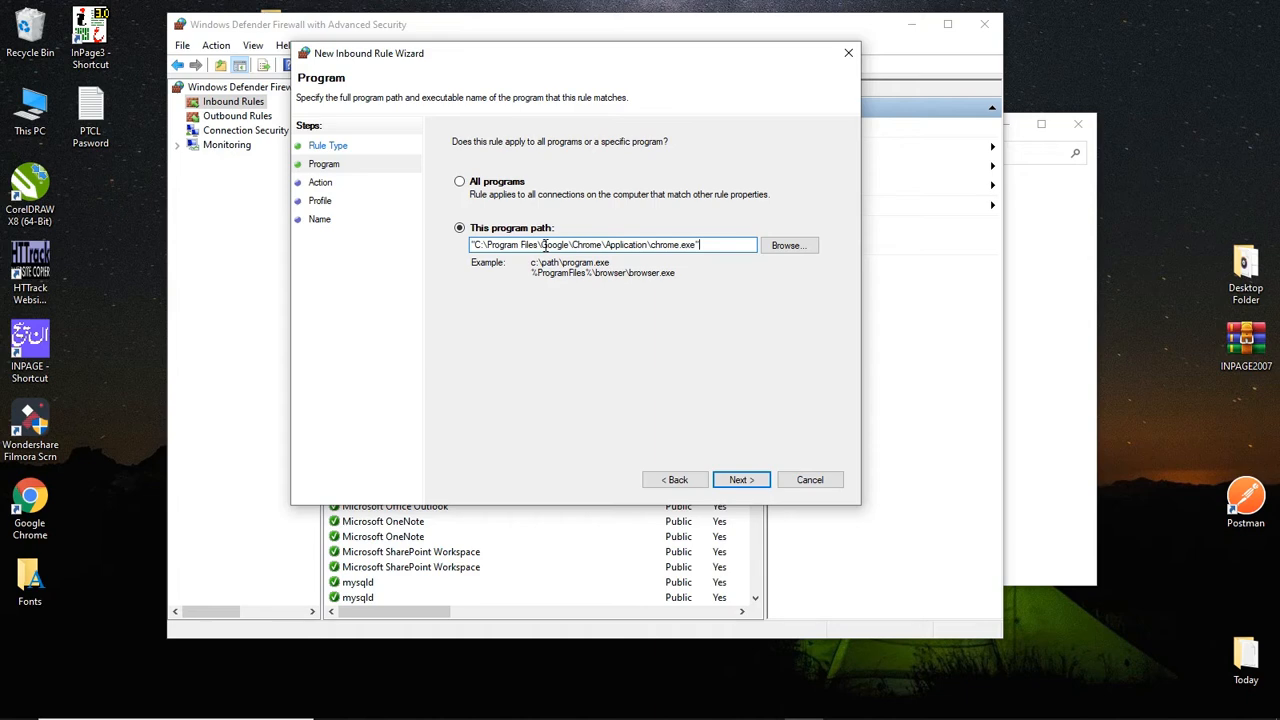
click(744, 483)
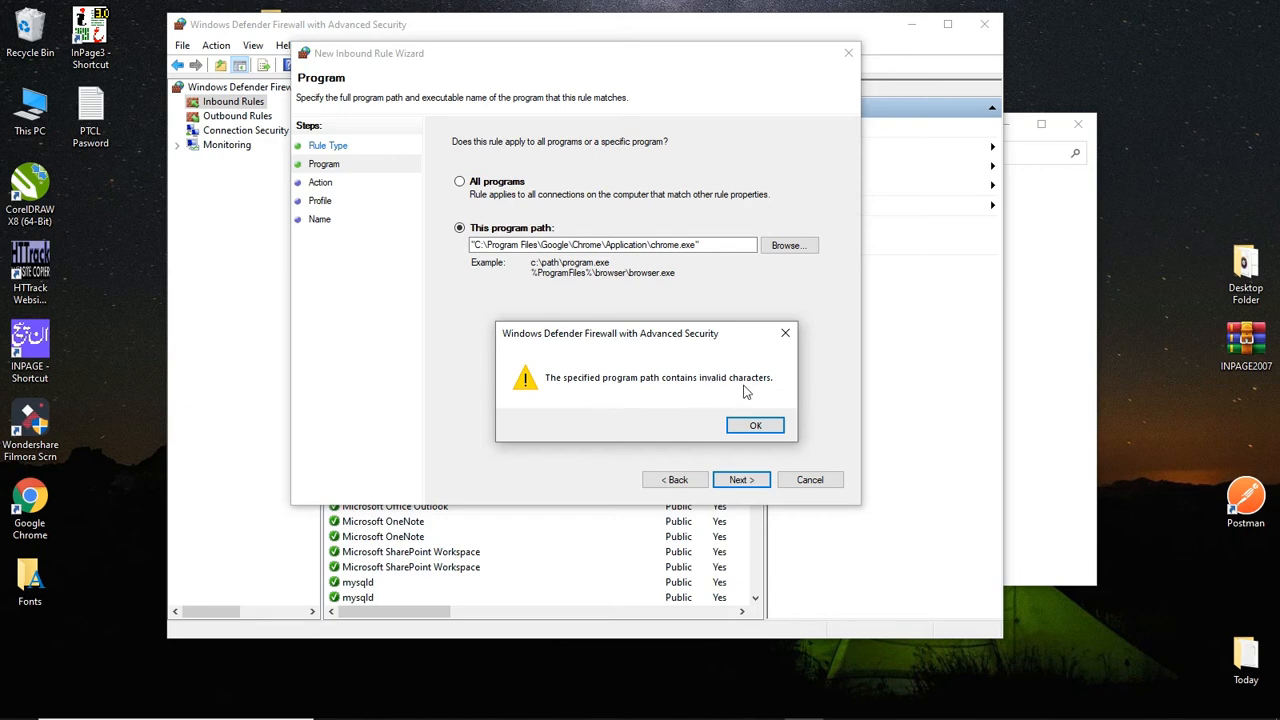
click(756, 427)
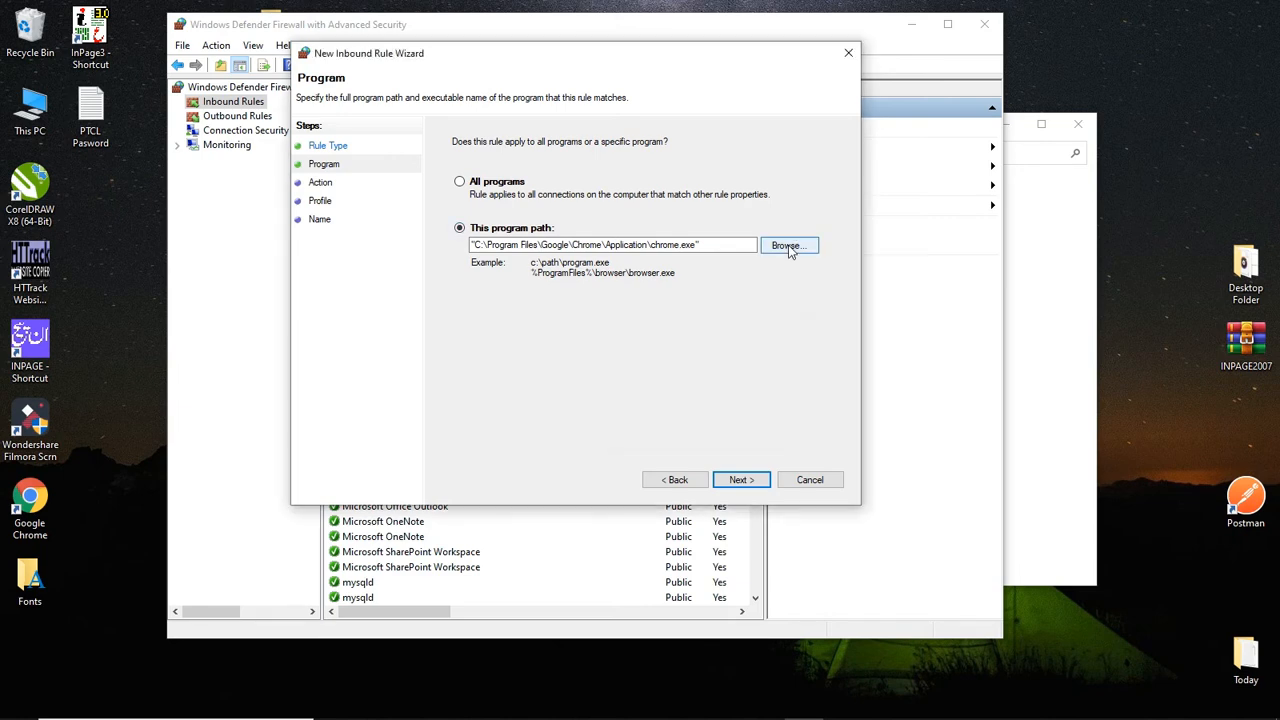
Set the rule's program path by browsing to the chrome application in C:\Program Files\Google\Chrome\Application
click(786, 246)
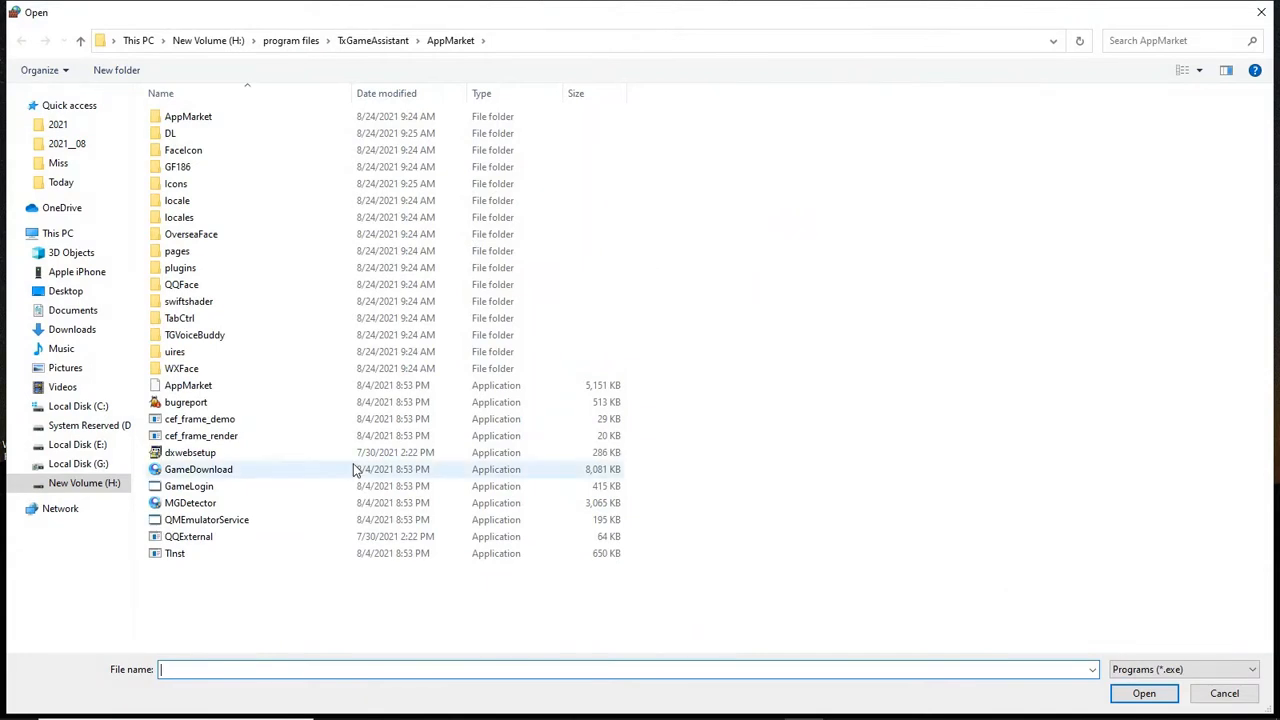
click(97, 406)
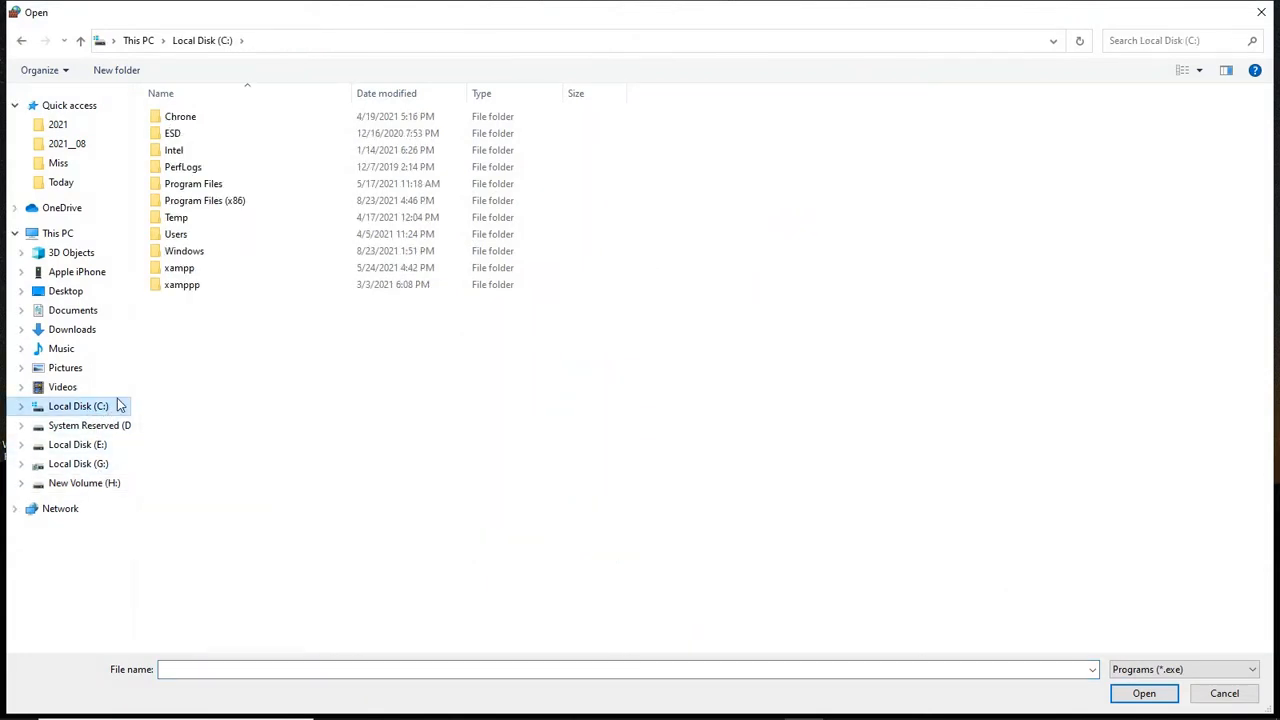
double_click(207, 184)
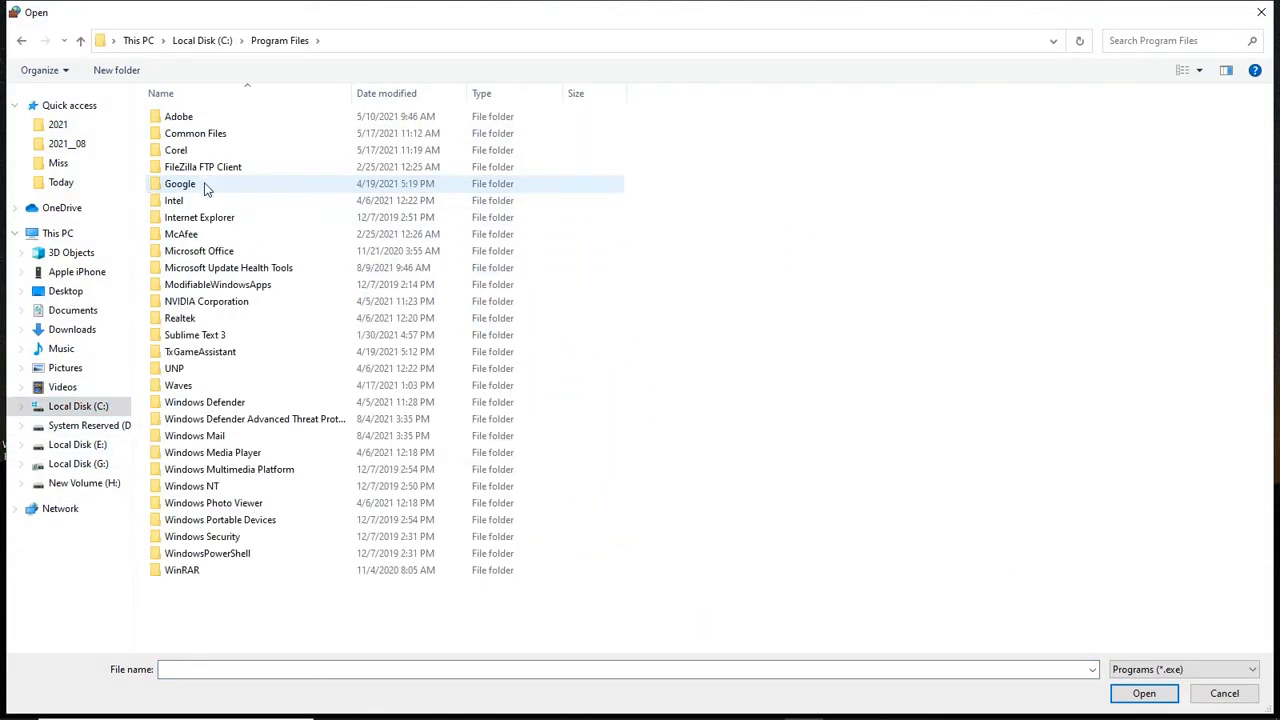
double_click(205, 188)
double_click(186, 117)
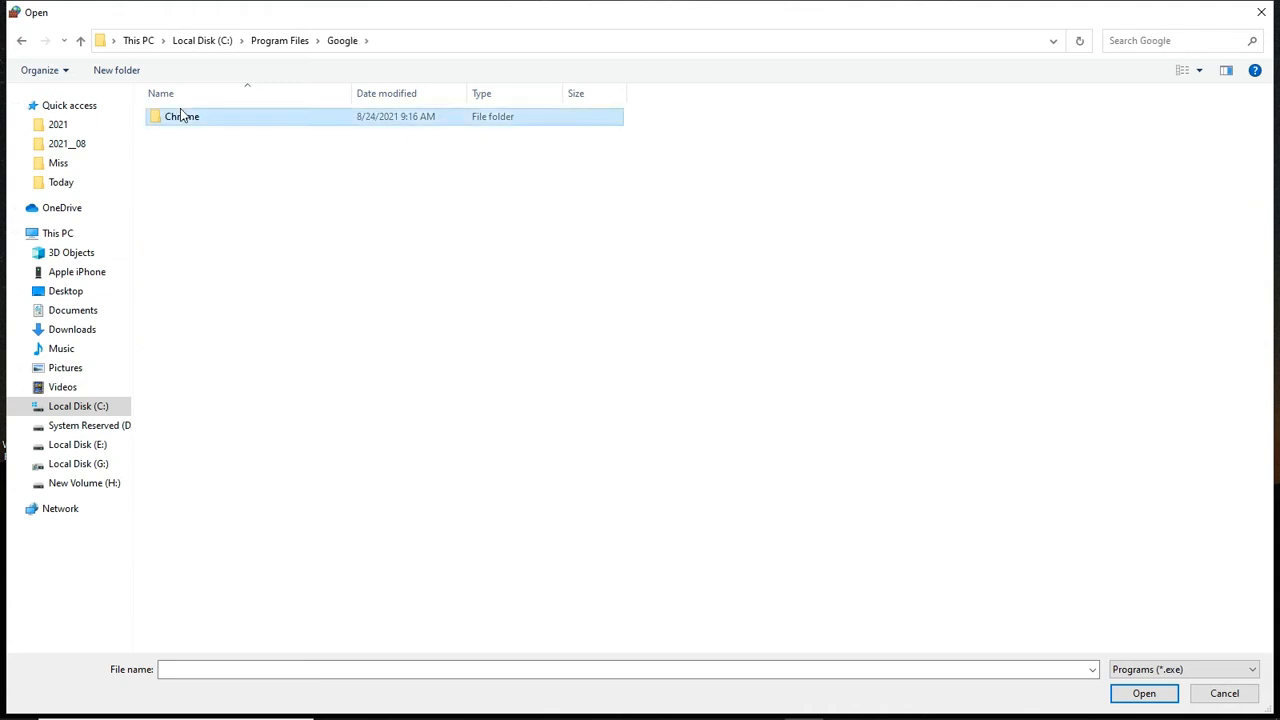
double_click(195, 117)
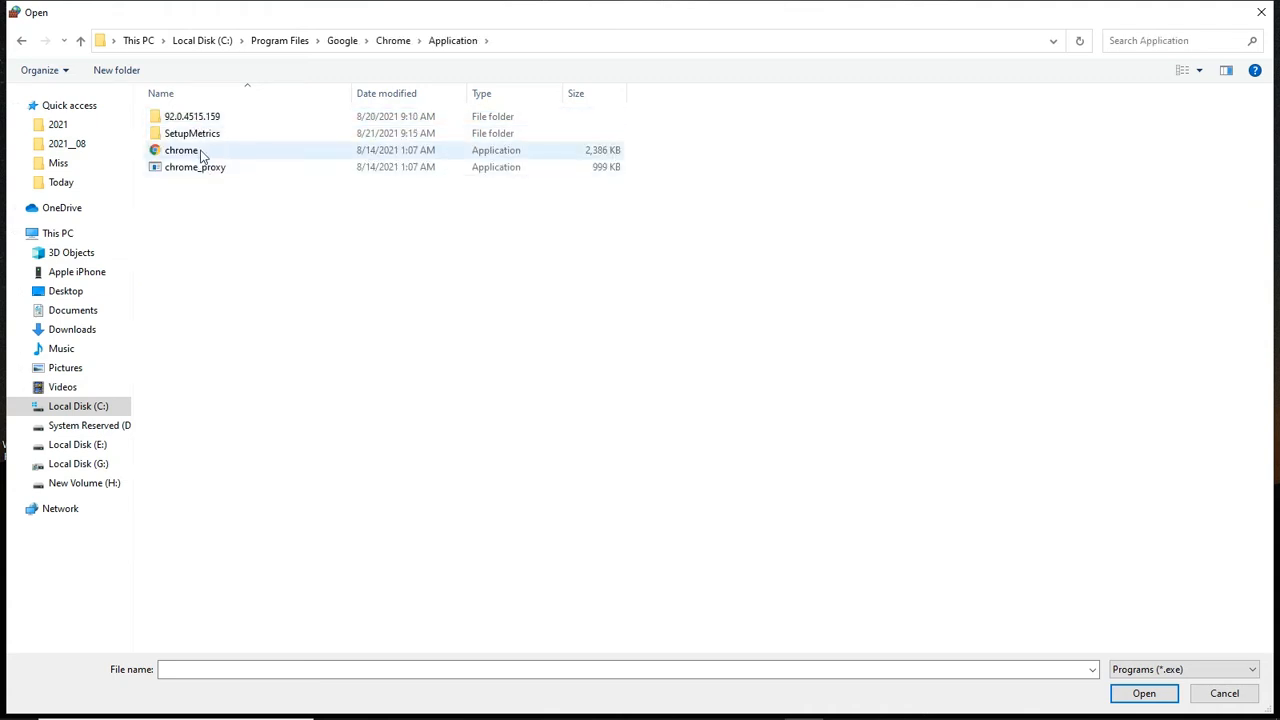
click(203, 152)
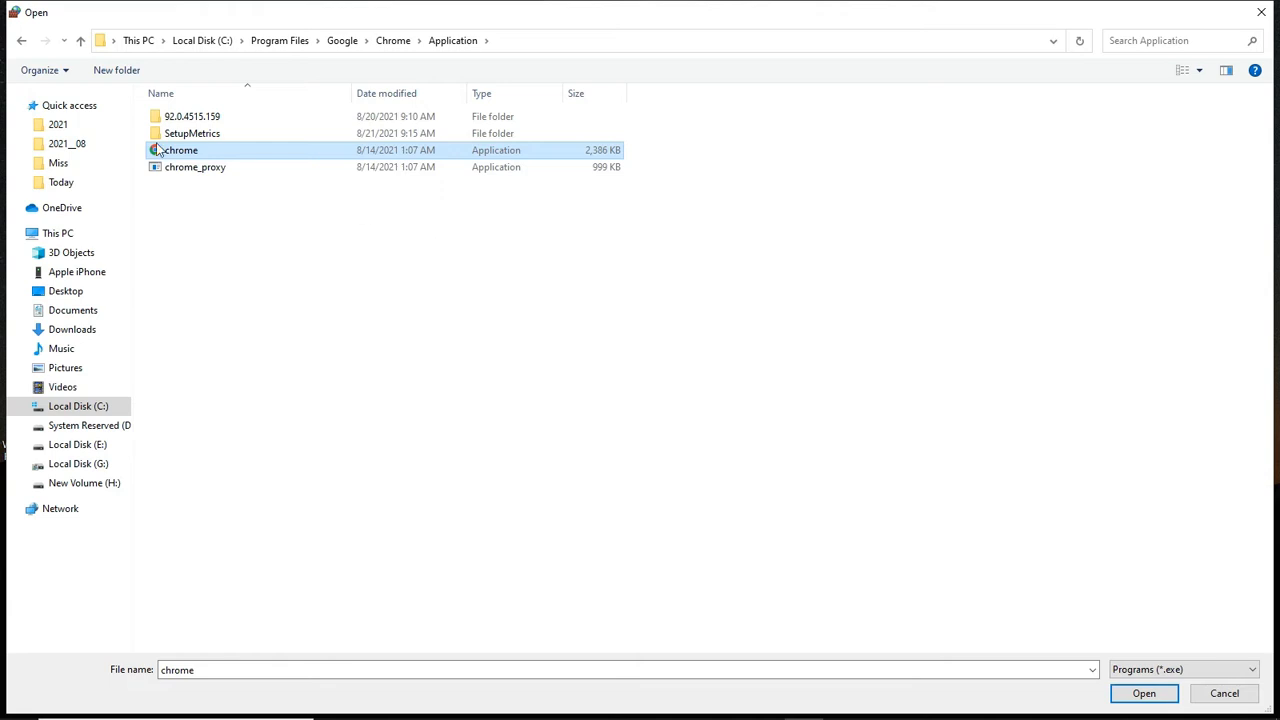
click(1143, 694)
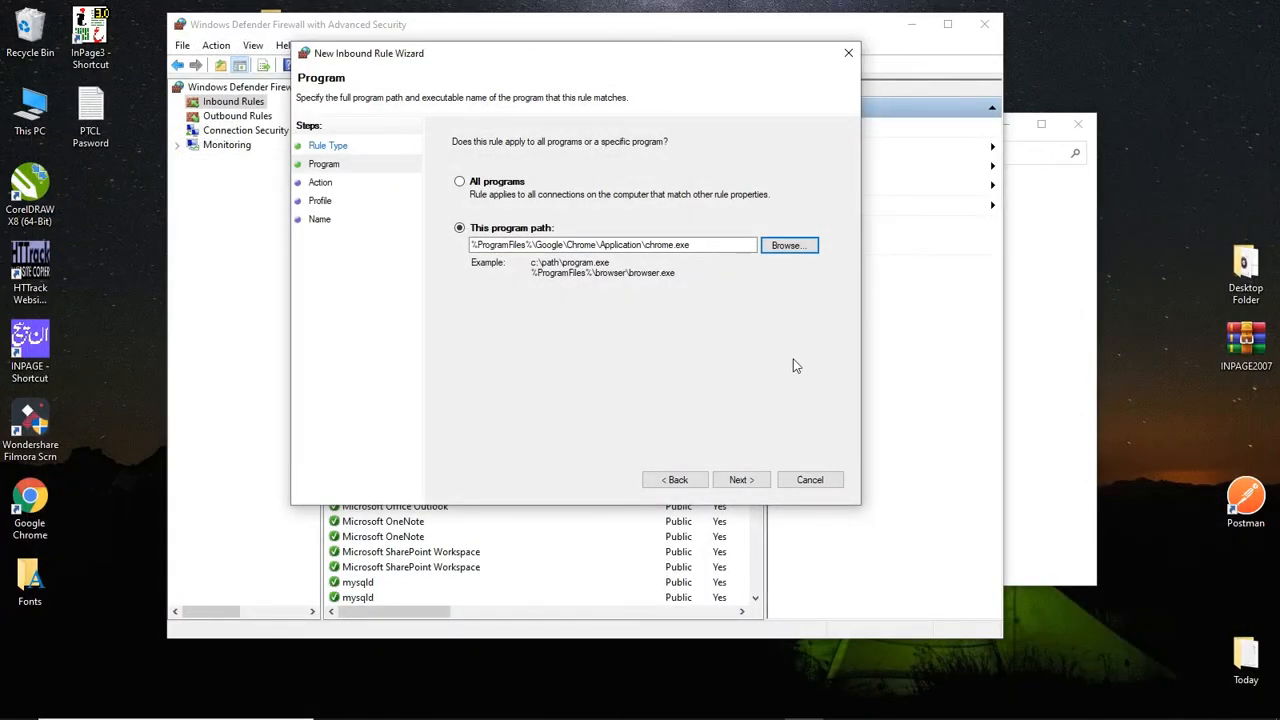
Set the inbound rule's action to Block the connection and continue to the profile selection
click(738, 480)
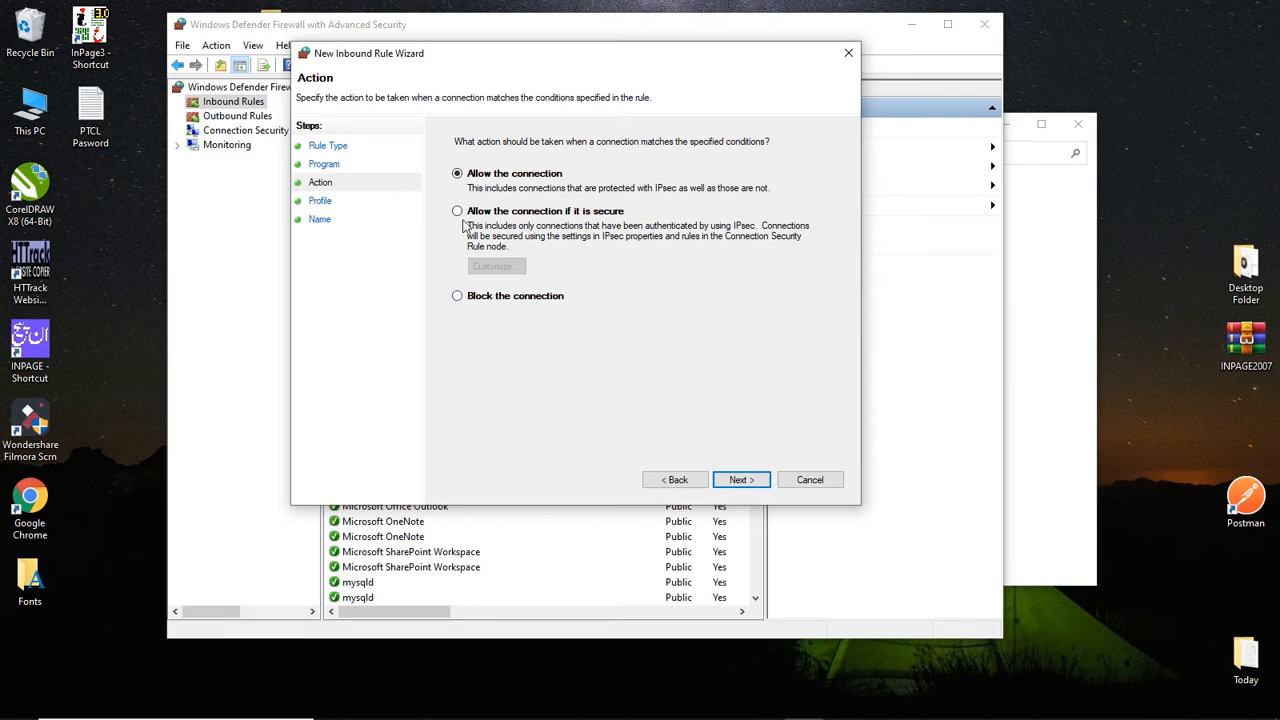
click(457, 296)
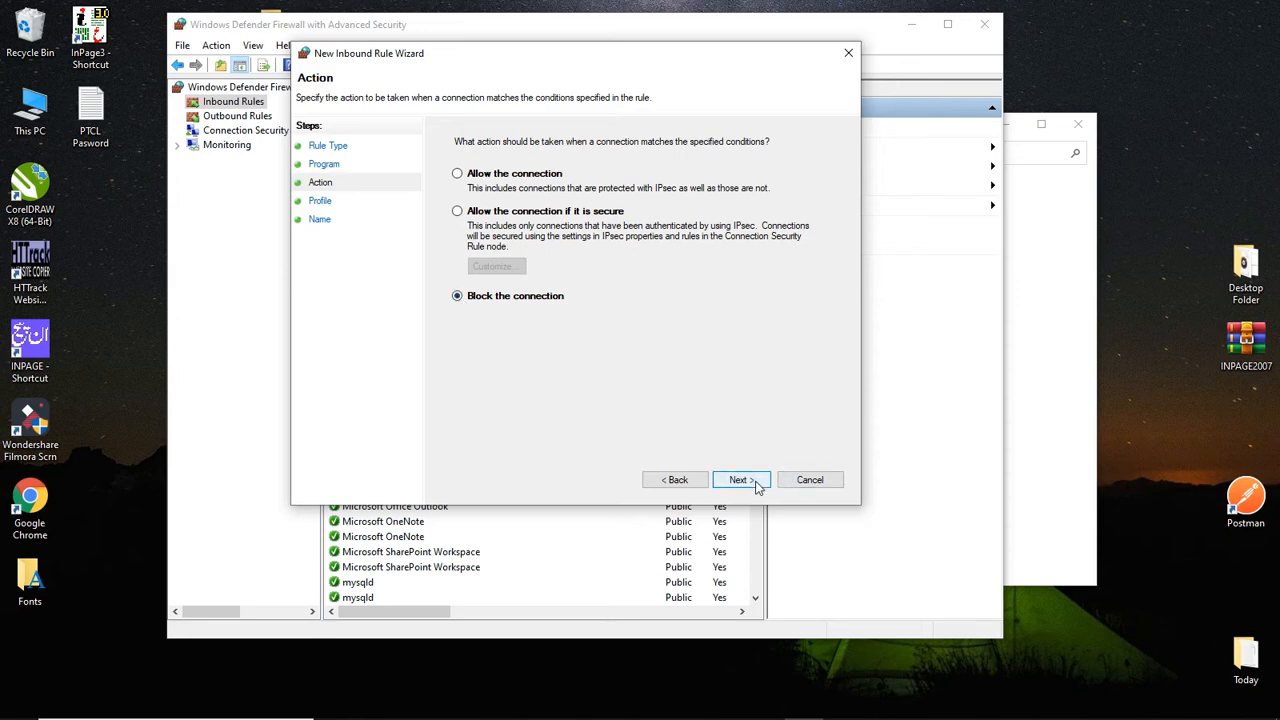
click(740, 480)
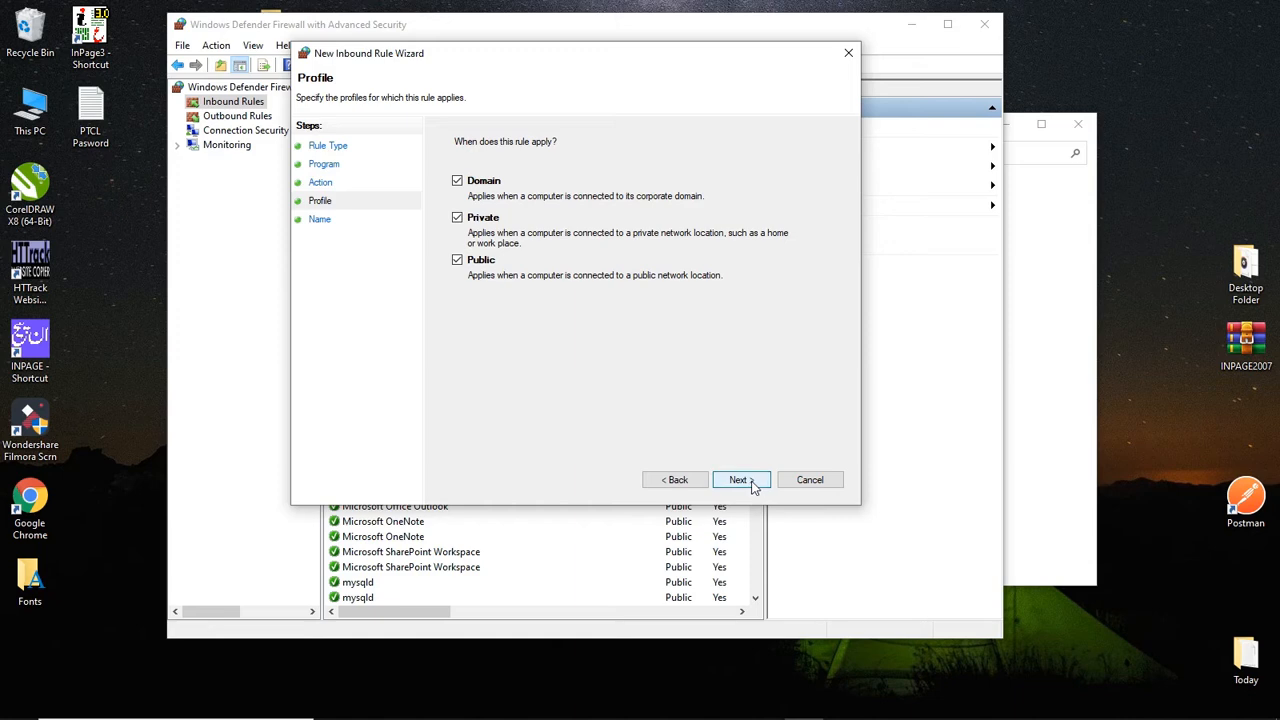
Switch to Chrome and check its internet access by loading gmail.com in a new tab, closing the YouTube tab
click(697, 705)
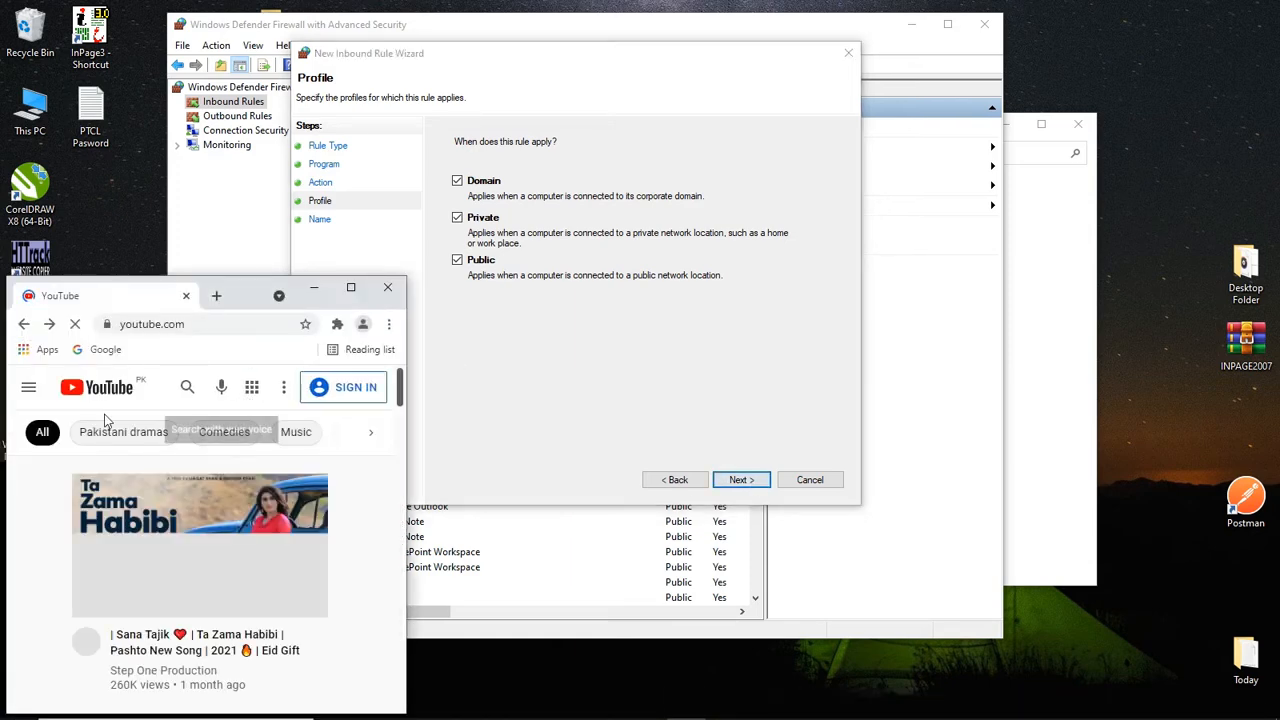
click(216, 295)
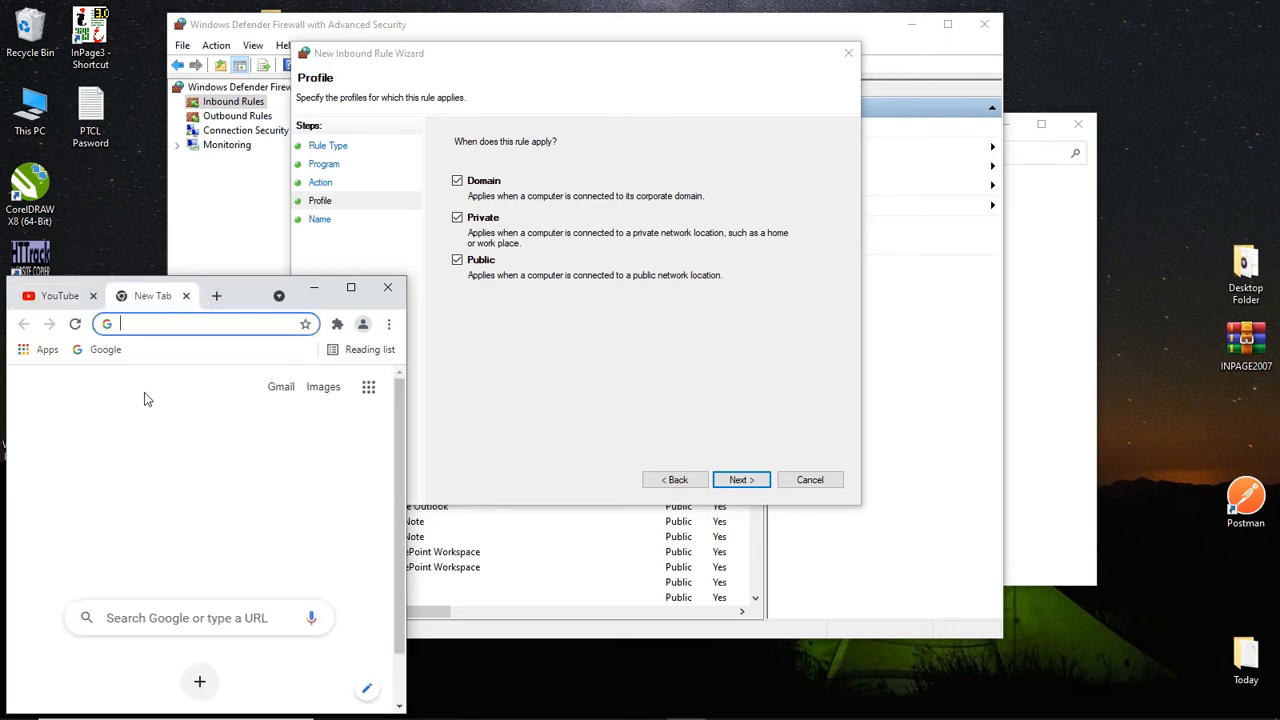
text(g)
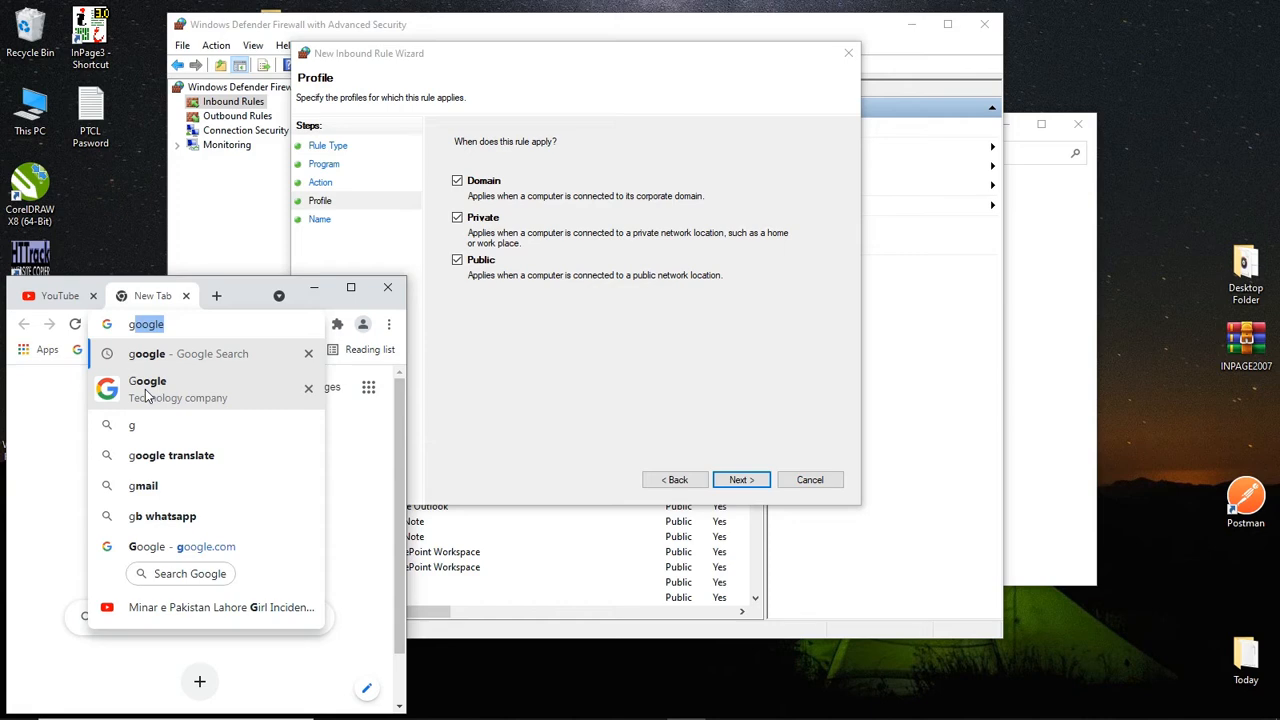
text(mail.)
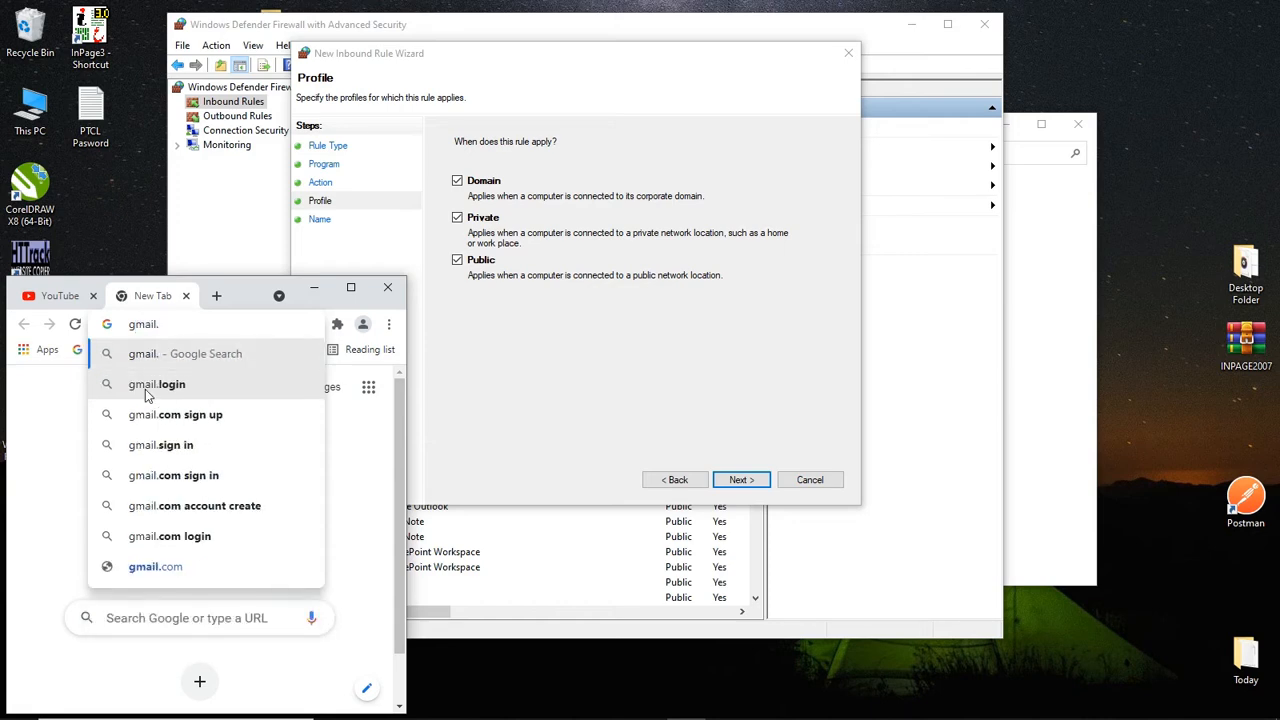
key(BackSpace)
text(.com)
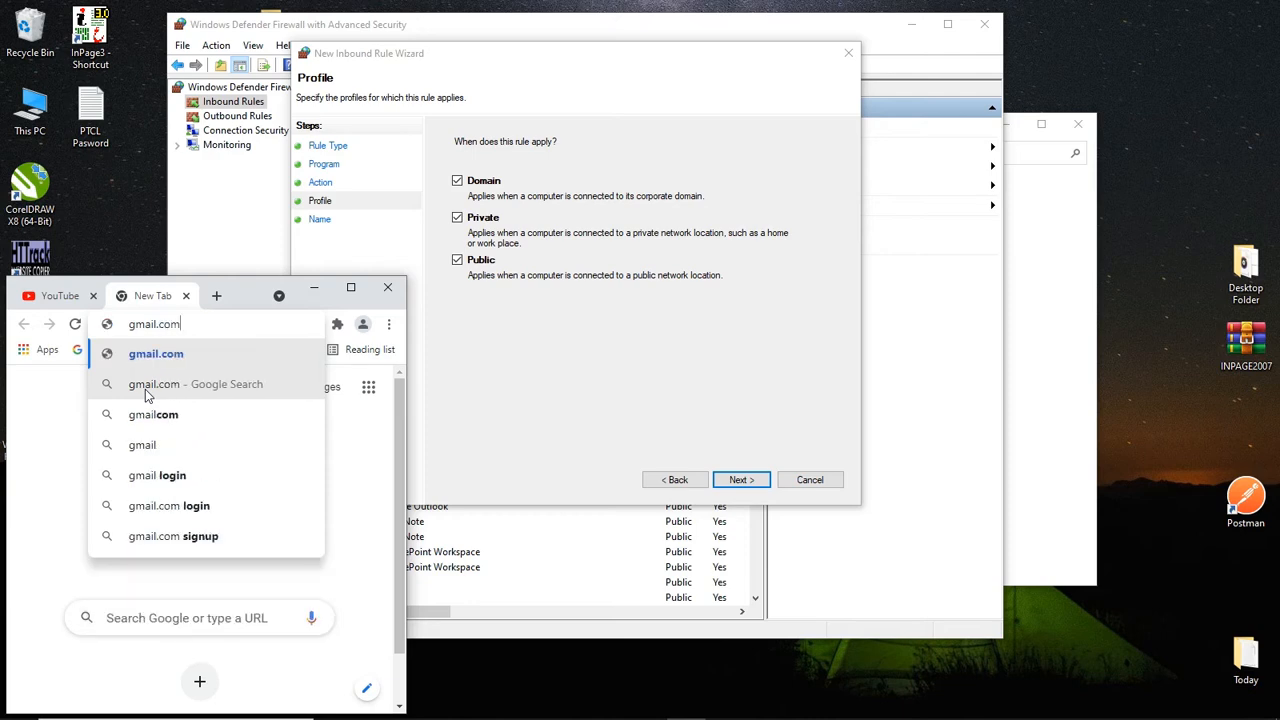
key(Return)
click(60, 296)
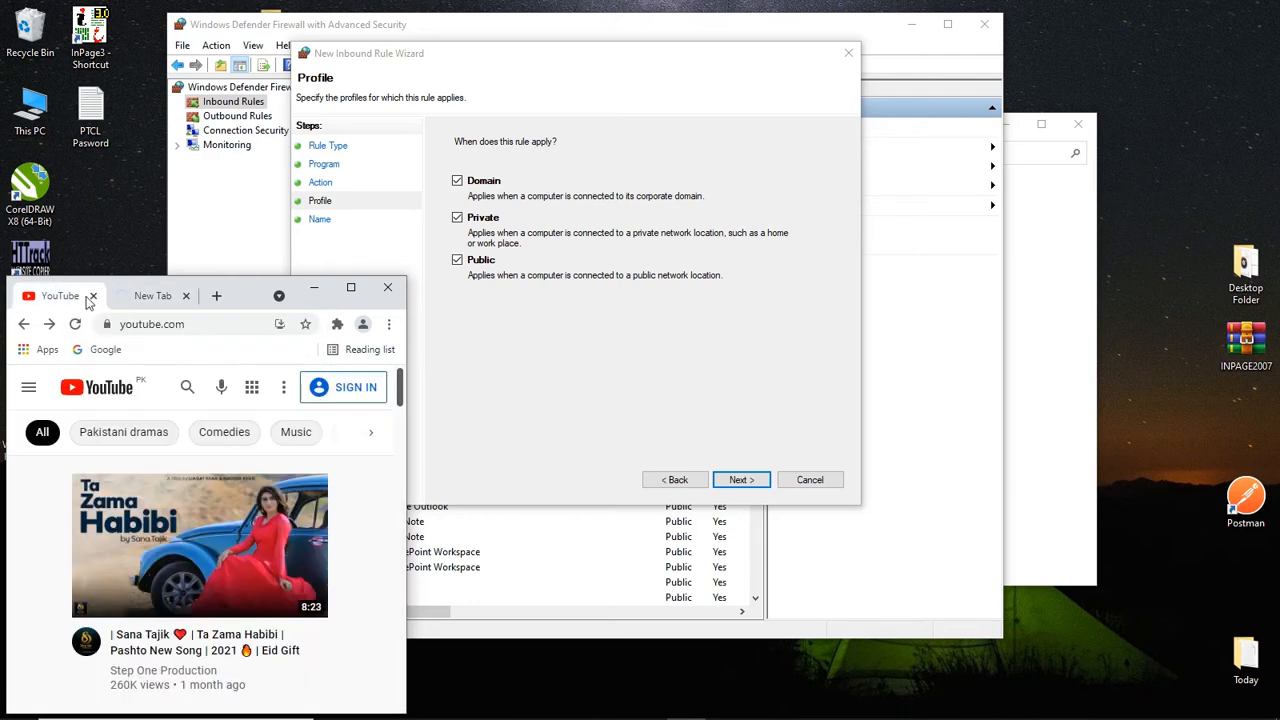
click(93, 296)
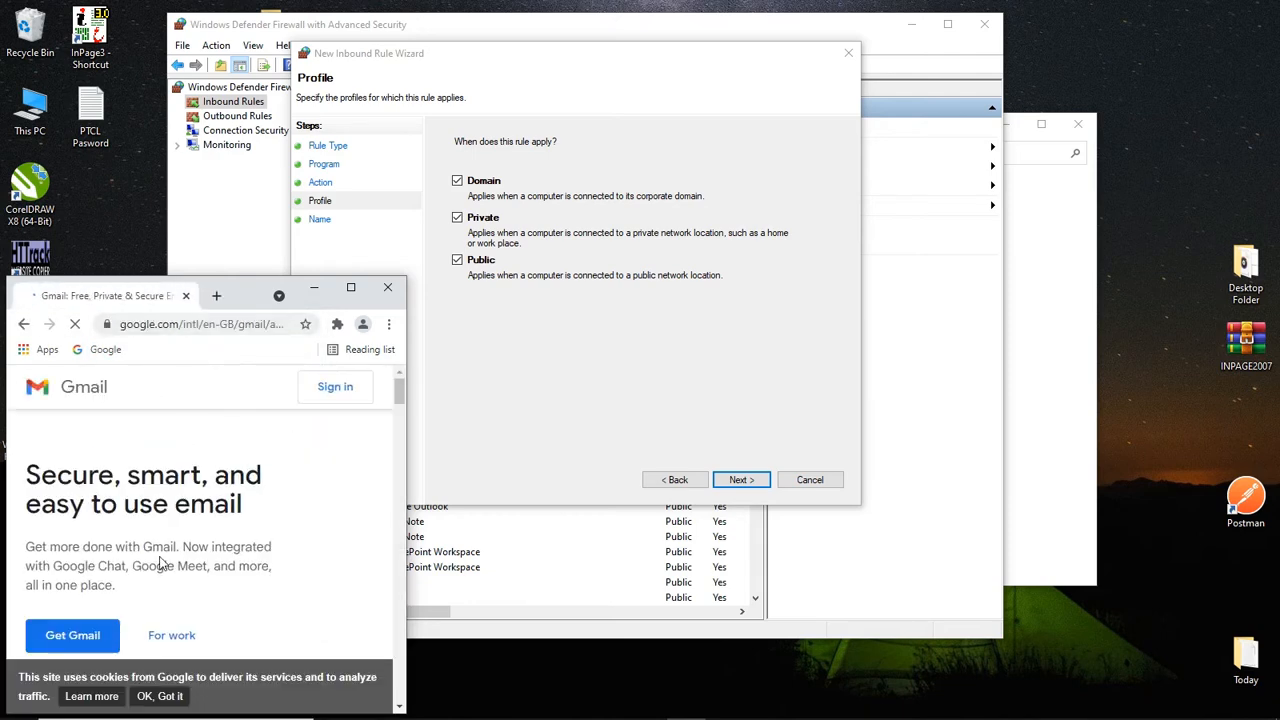
click(316, 287)
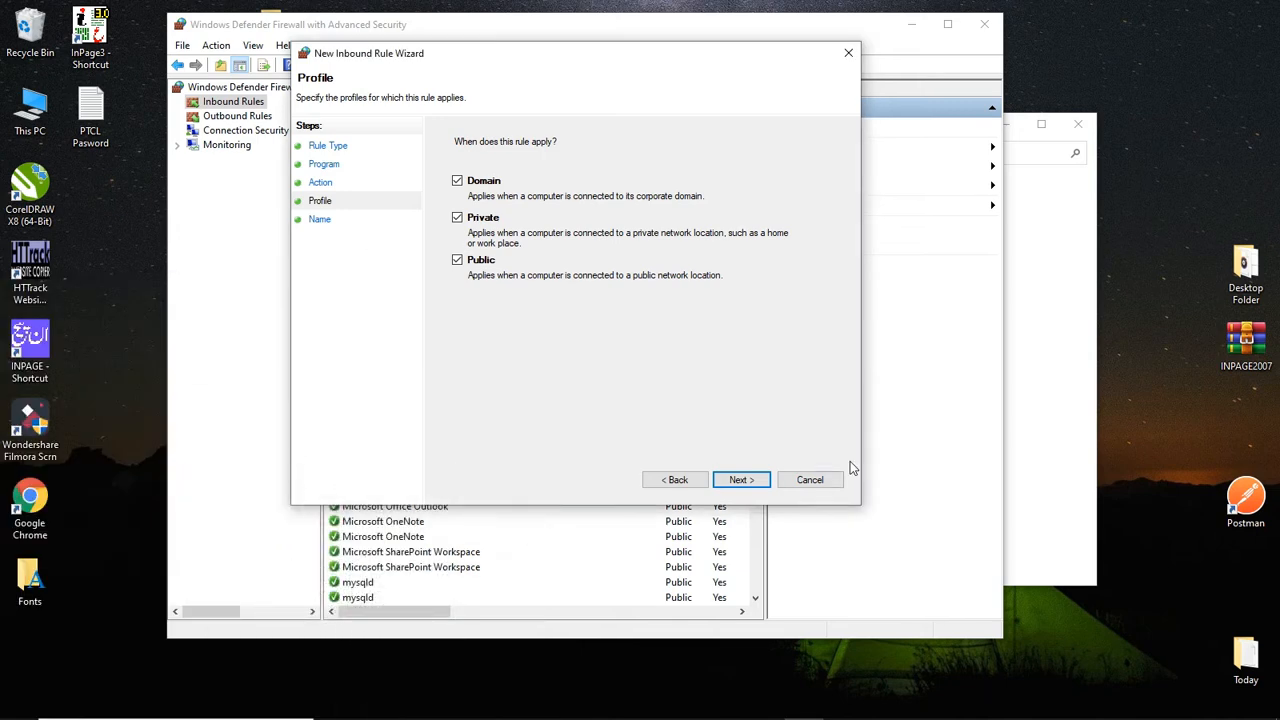
Keep the Domain, Private and Public profiles for the inbound rule, name it "Chrome" and finish creating it
click(740, 479)
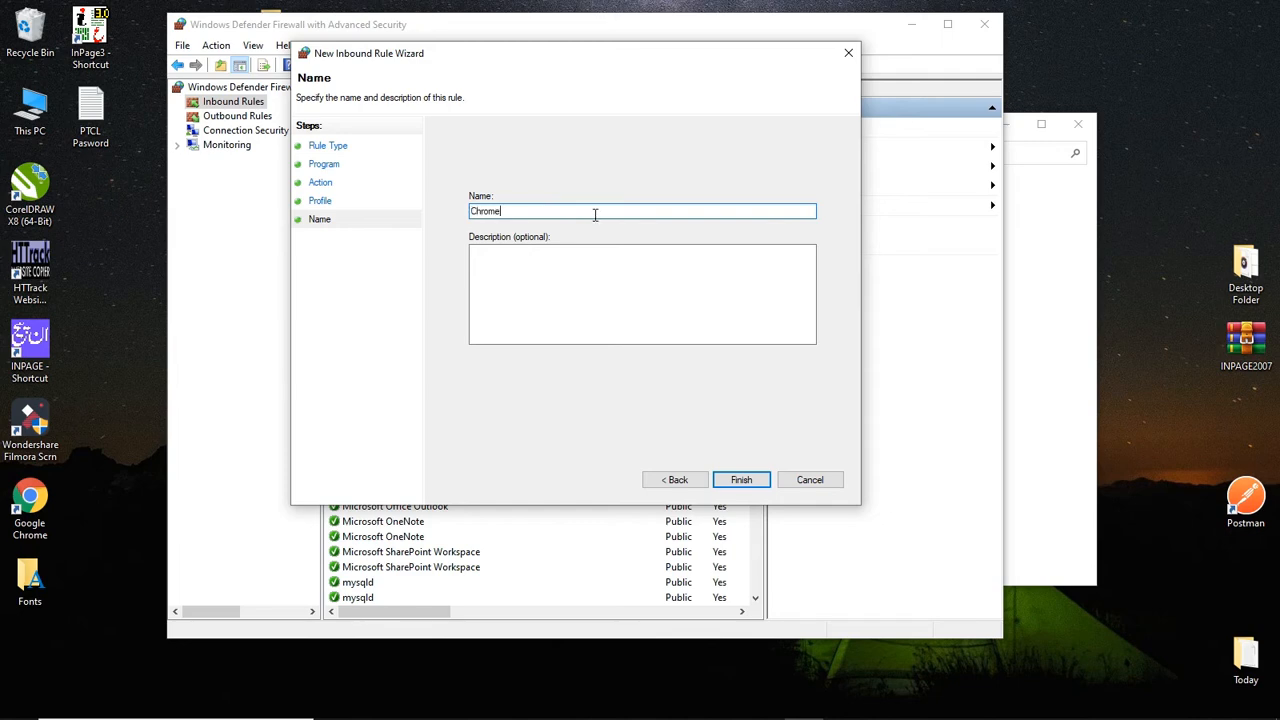
click(741, 481)
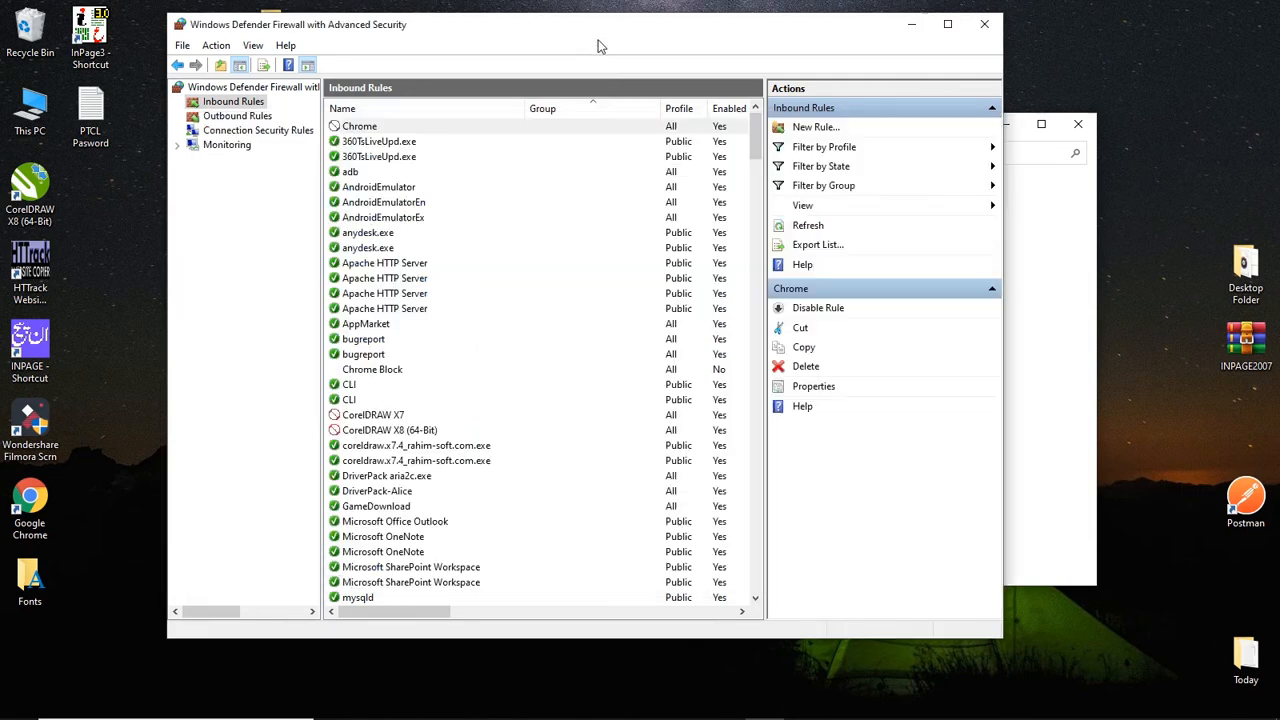
click(600, 46)
Start a new outbound rule of type Program and browse to chrome in C:\Program Files\Google\Chrome\Application as its program path
click(242, 117)
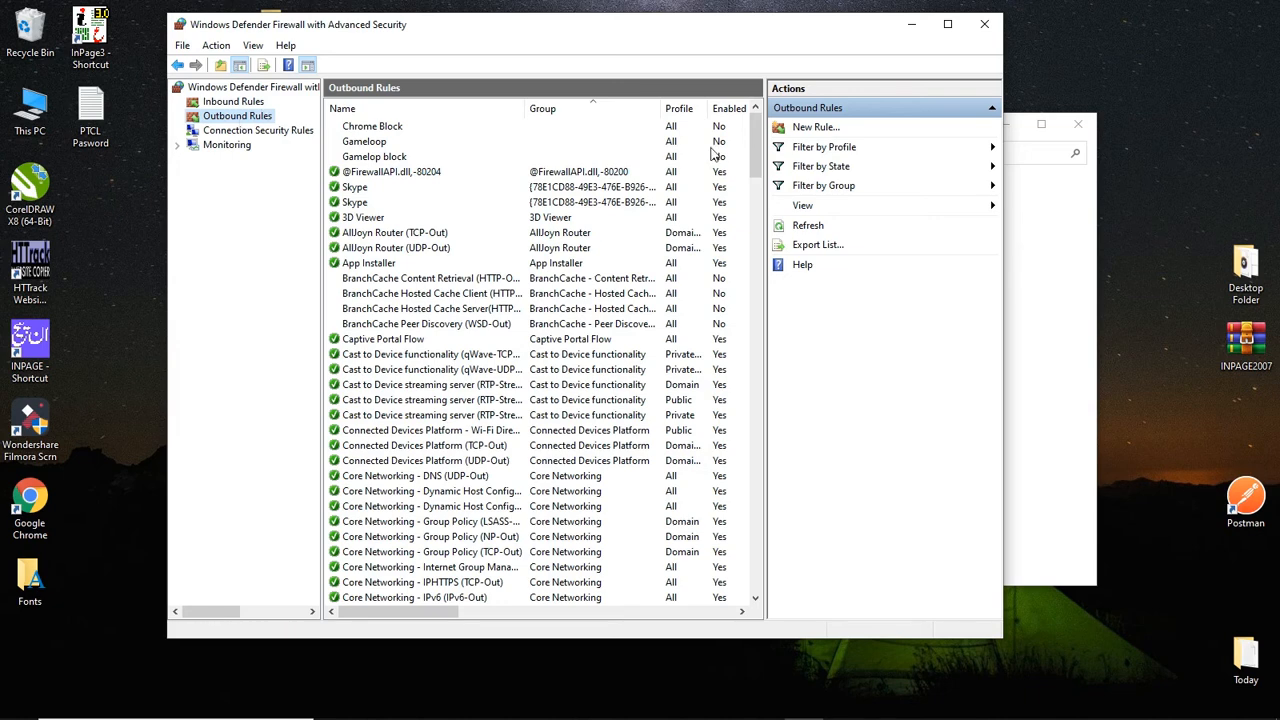
click(816, 127)
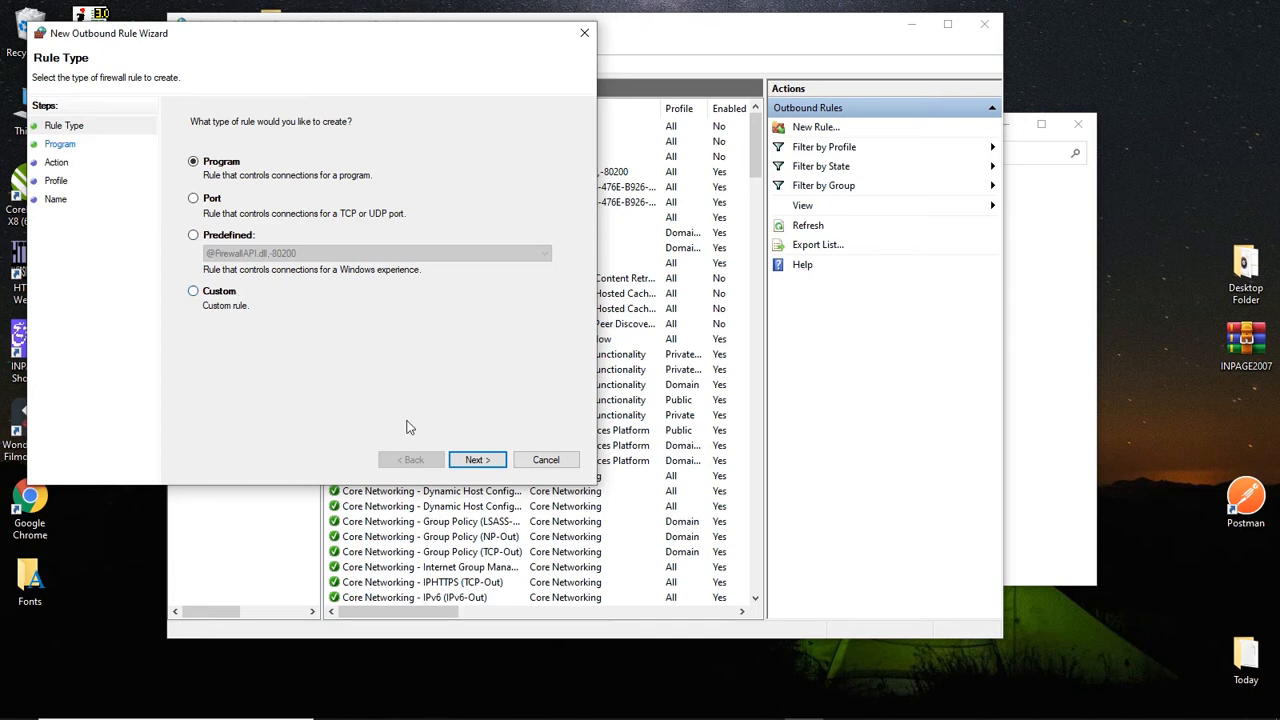
click(488, 462)
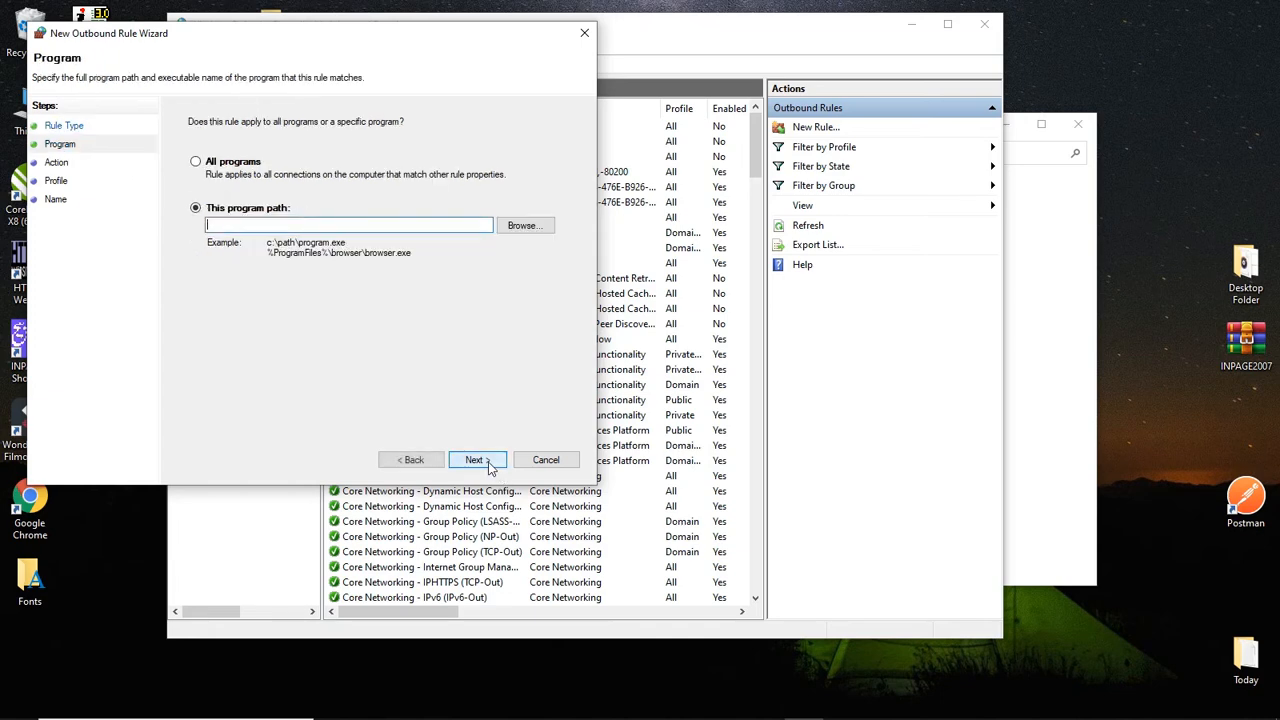
click(522, 225)
click(182, 151)
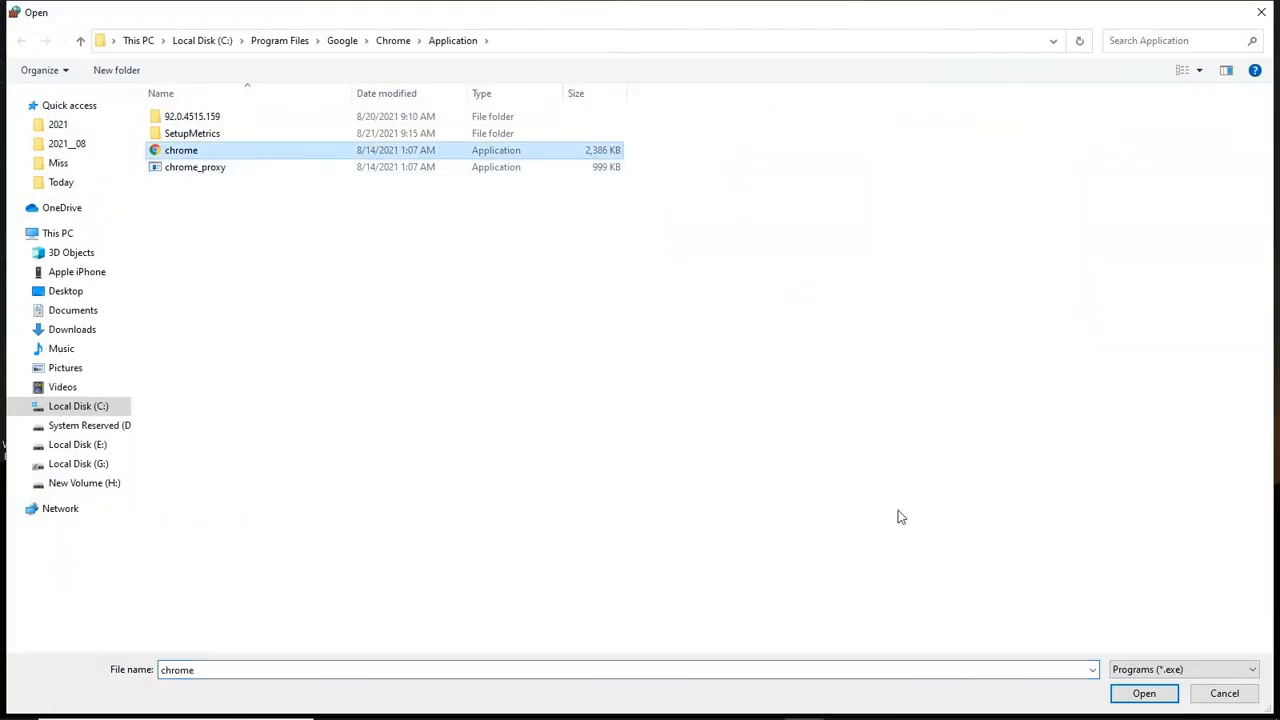
click(1141, 692)
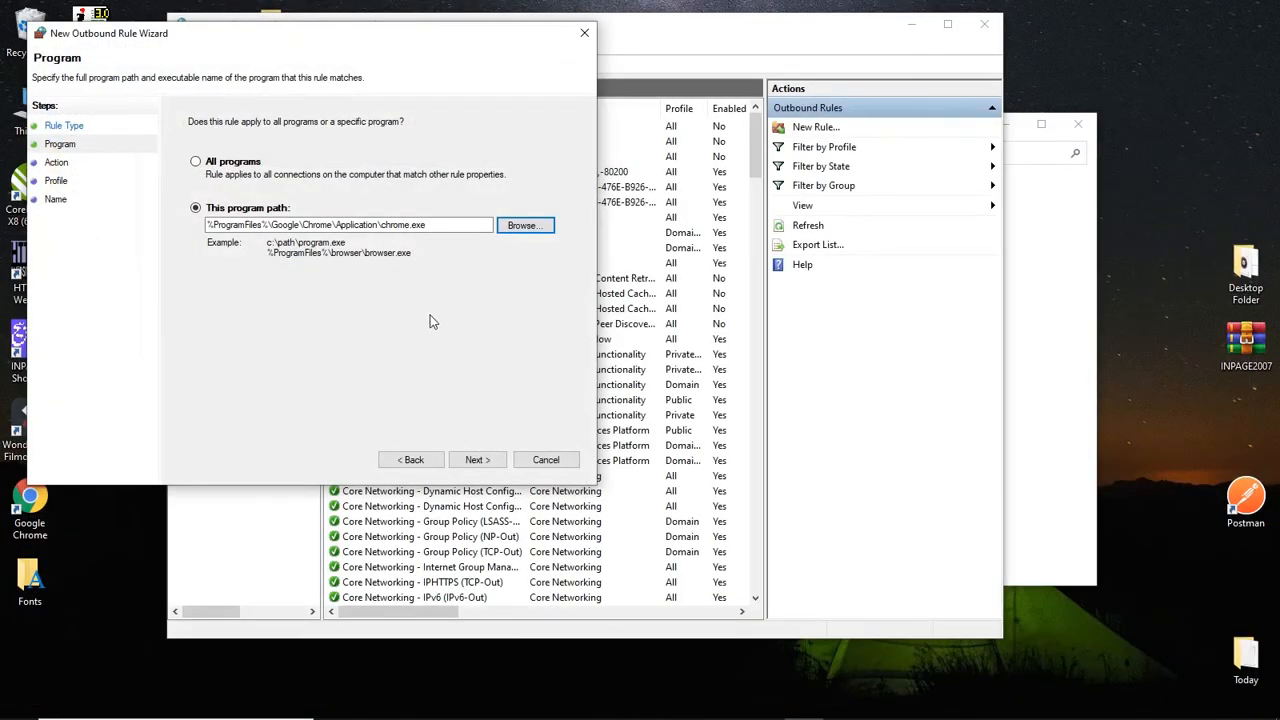
Finish the outbound rule with Block the connection, all three profiles and the name "Chorme", and close the Control Panel firewall window
click(481, 461)
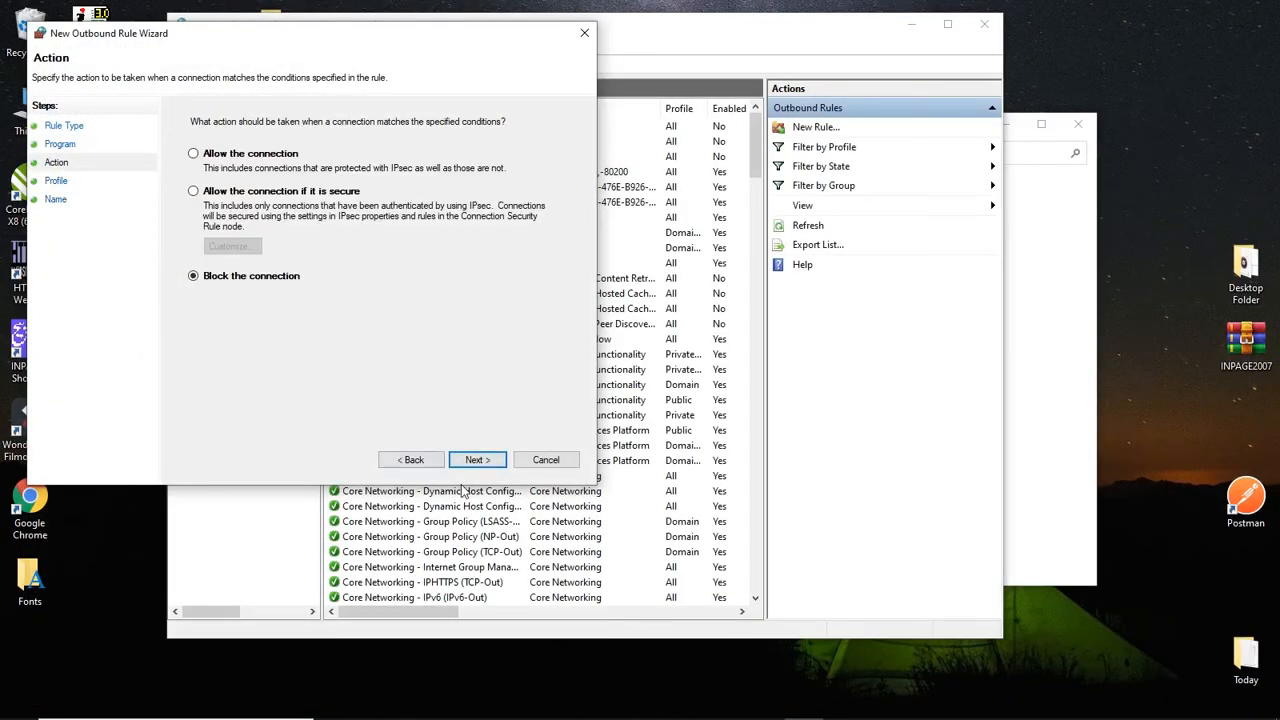
click(489, 469)
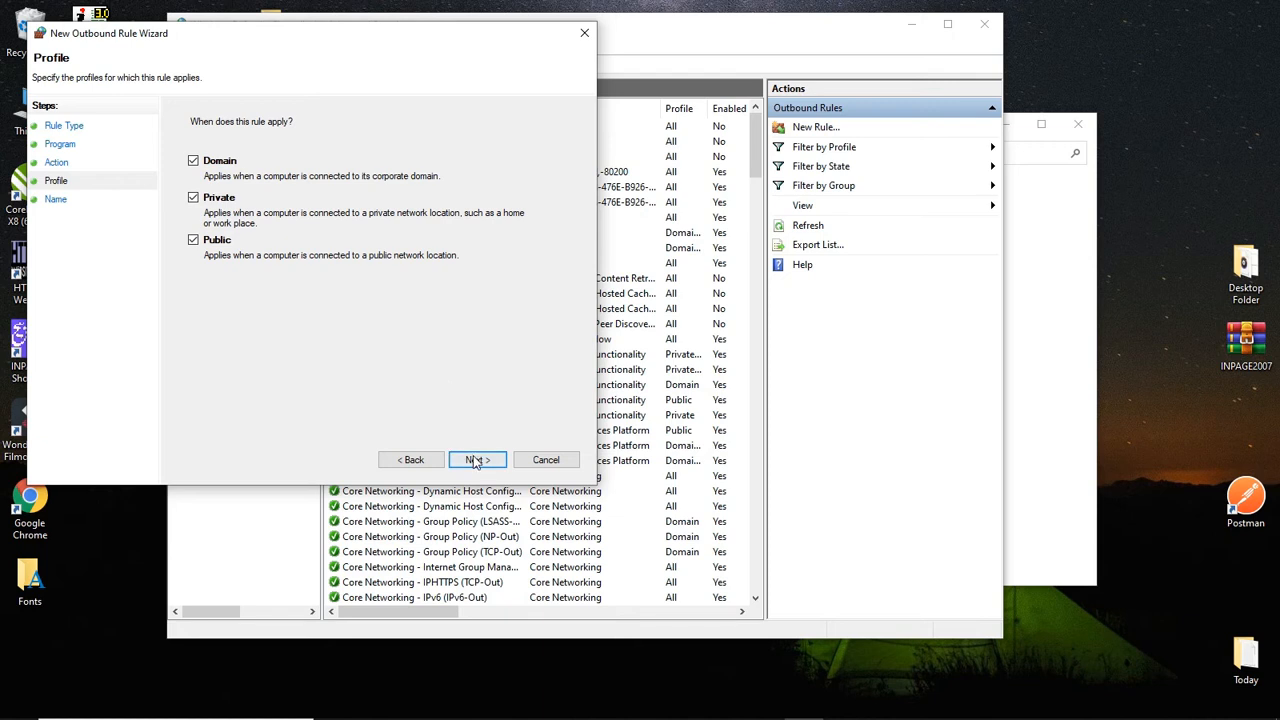
click(477, 460)
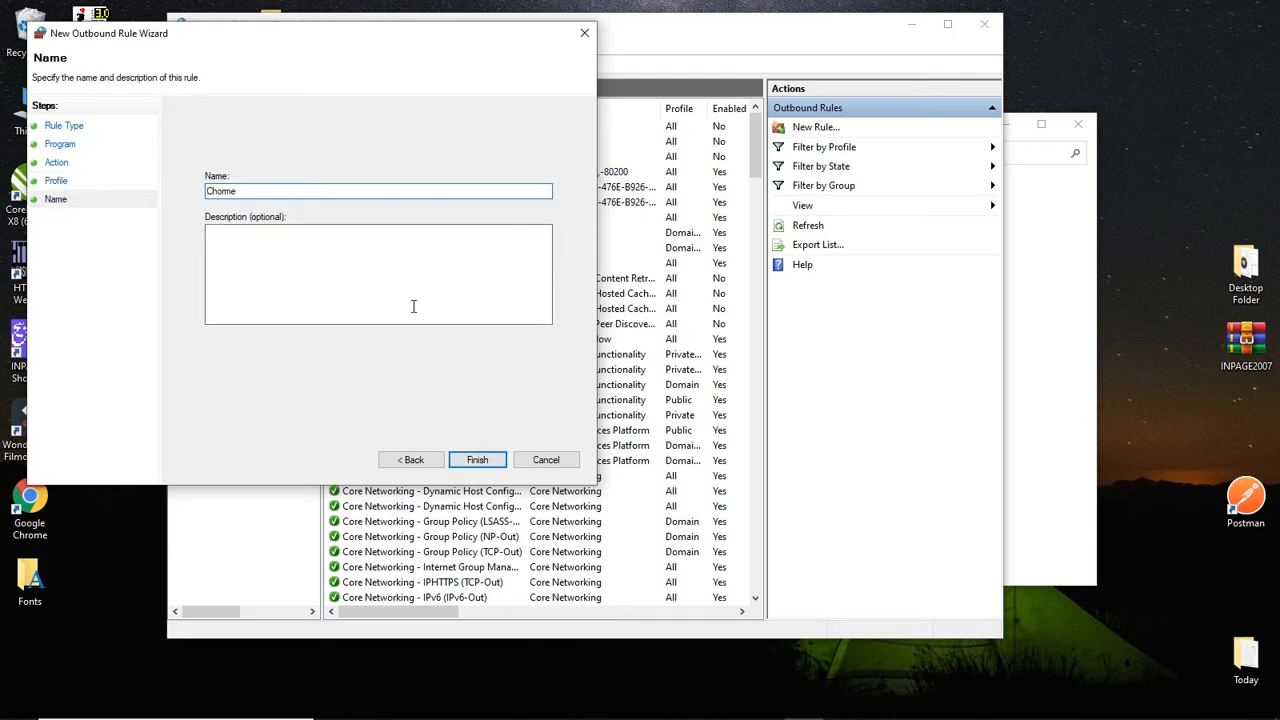
click(477, 462)
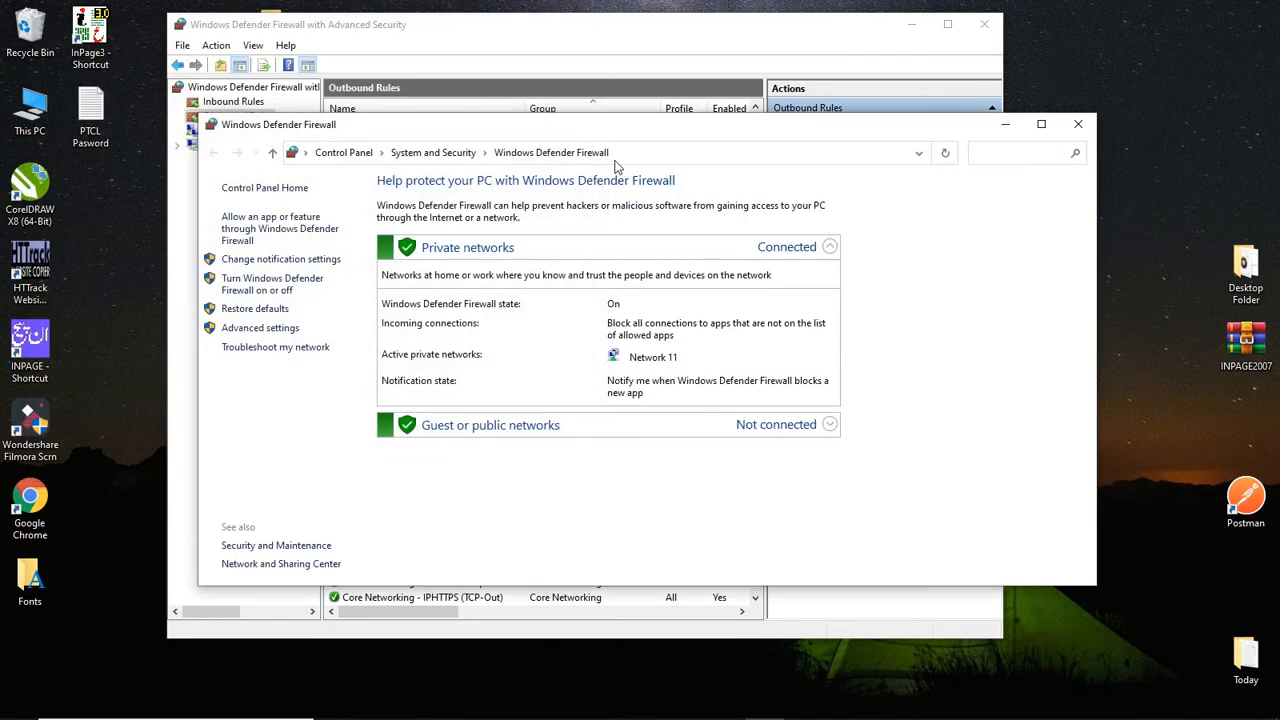
click(1078, 124)
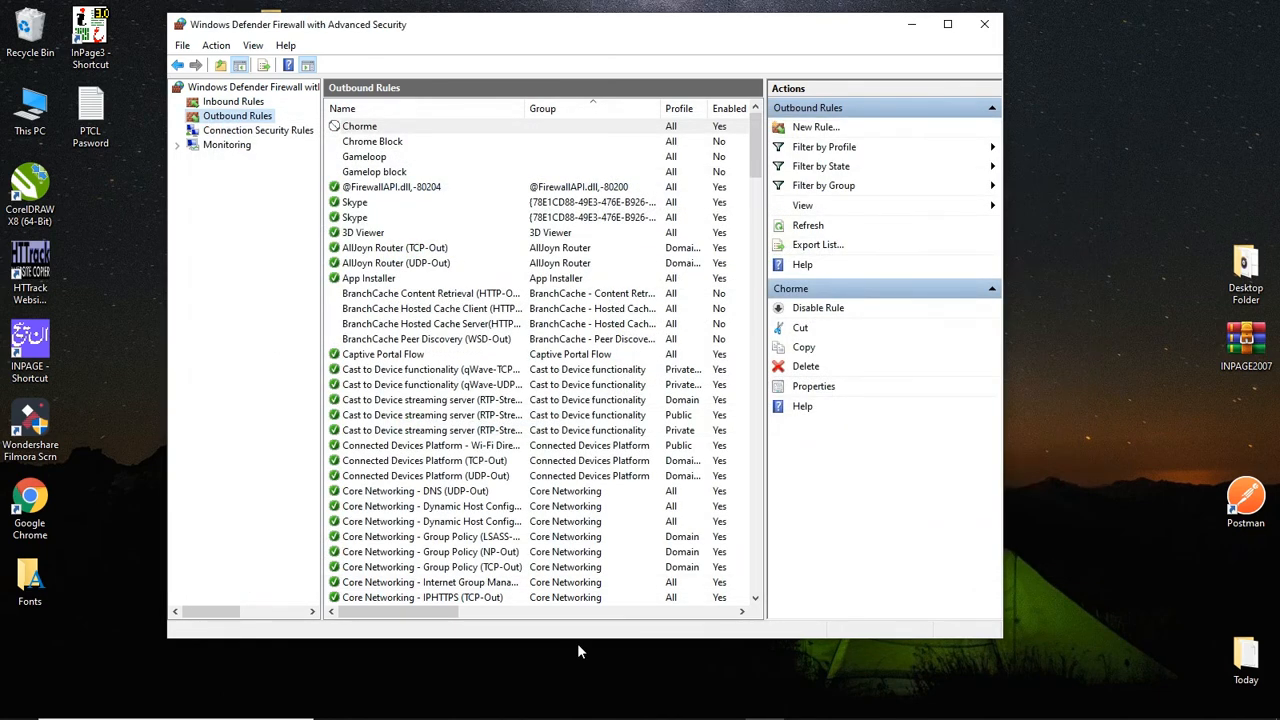
Switch to Chrome and reload the Gmail page to test whether its internet access is blocked
mouse_move(600, 717)
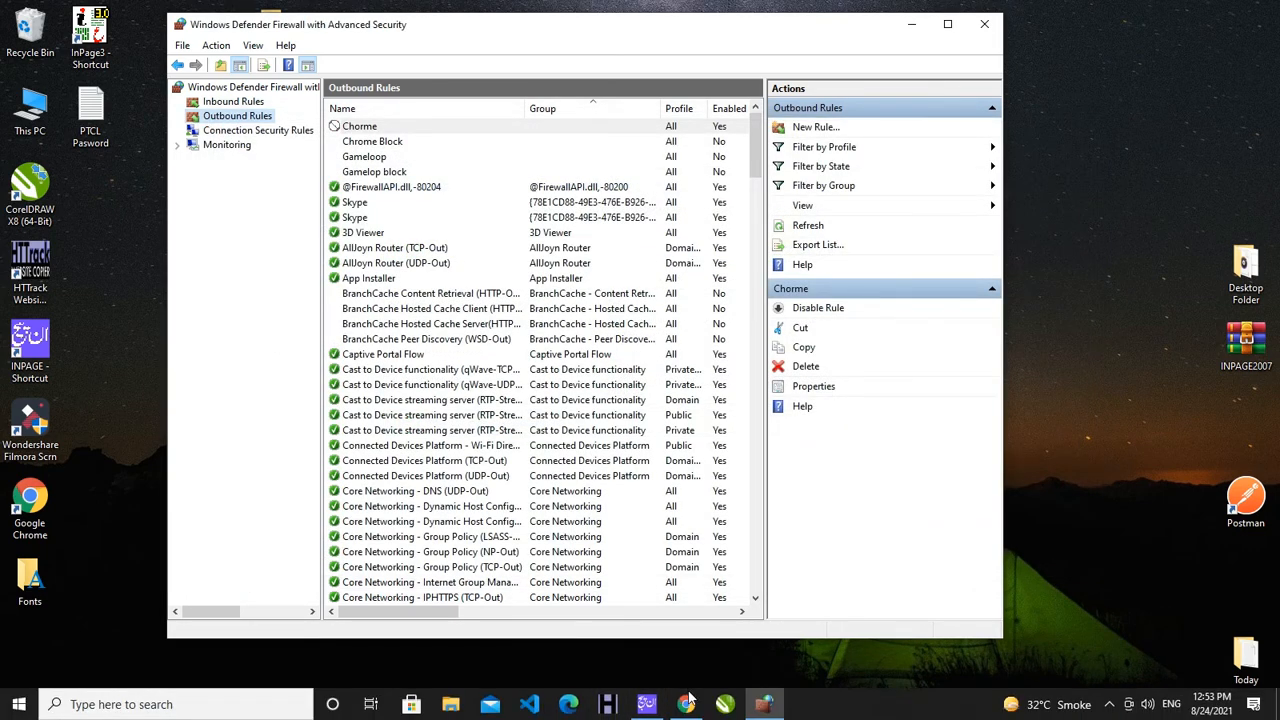
mouse_move(686, 704)
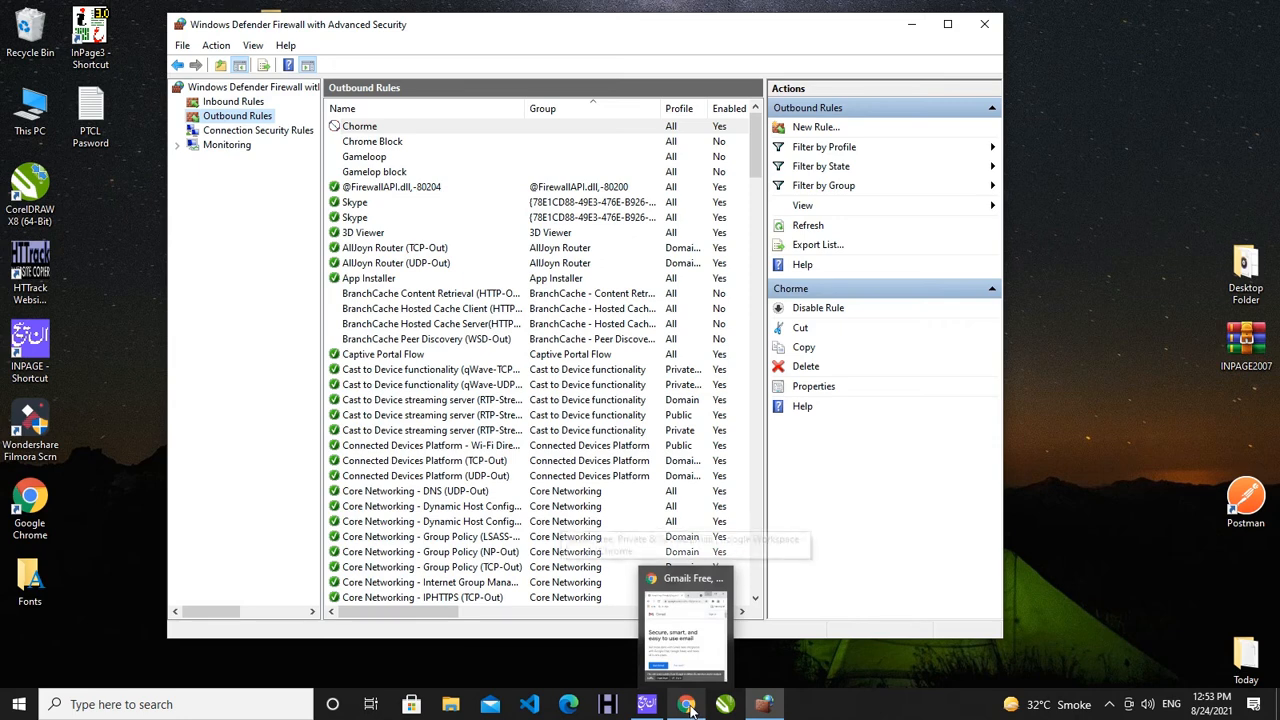
click(686, 620)
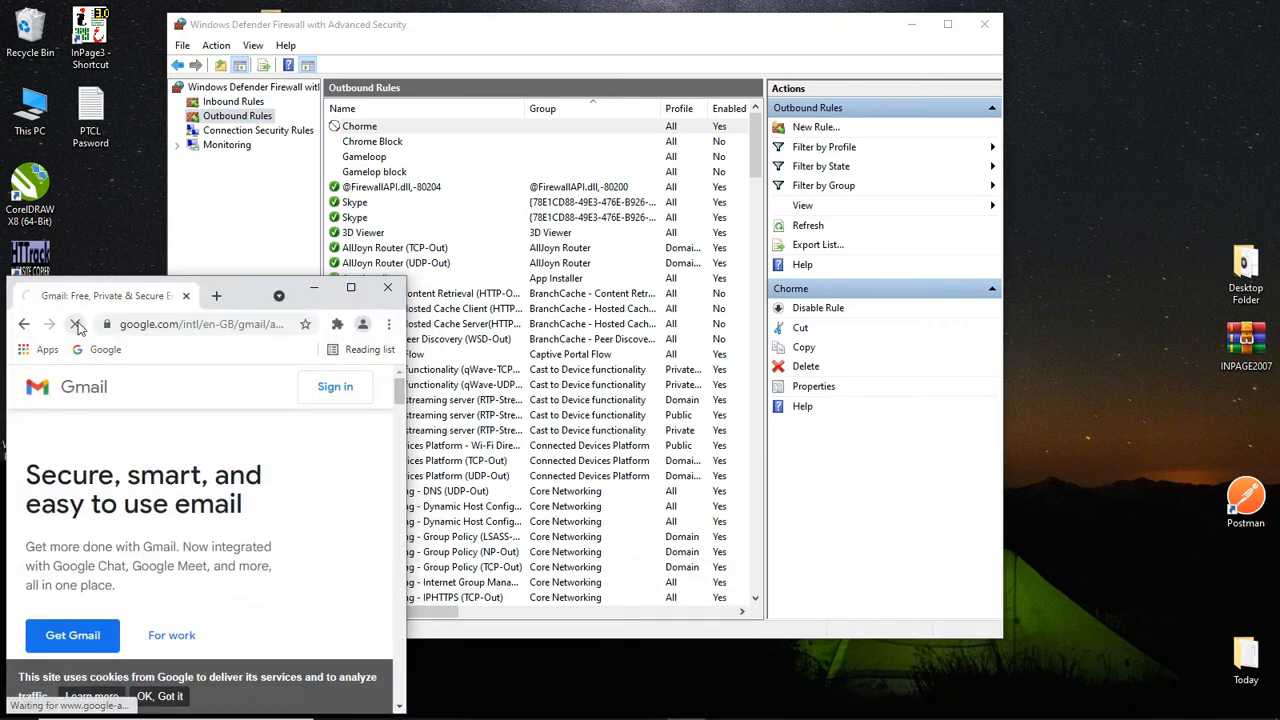
click(75, 323)
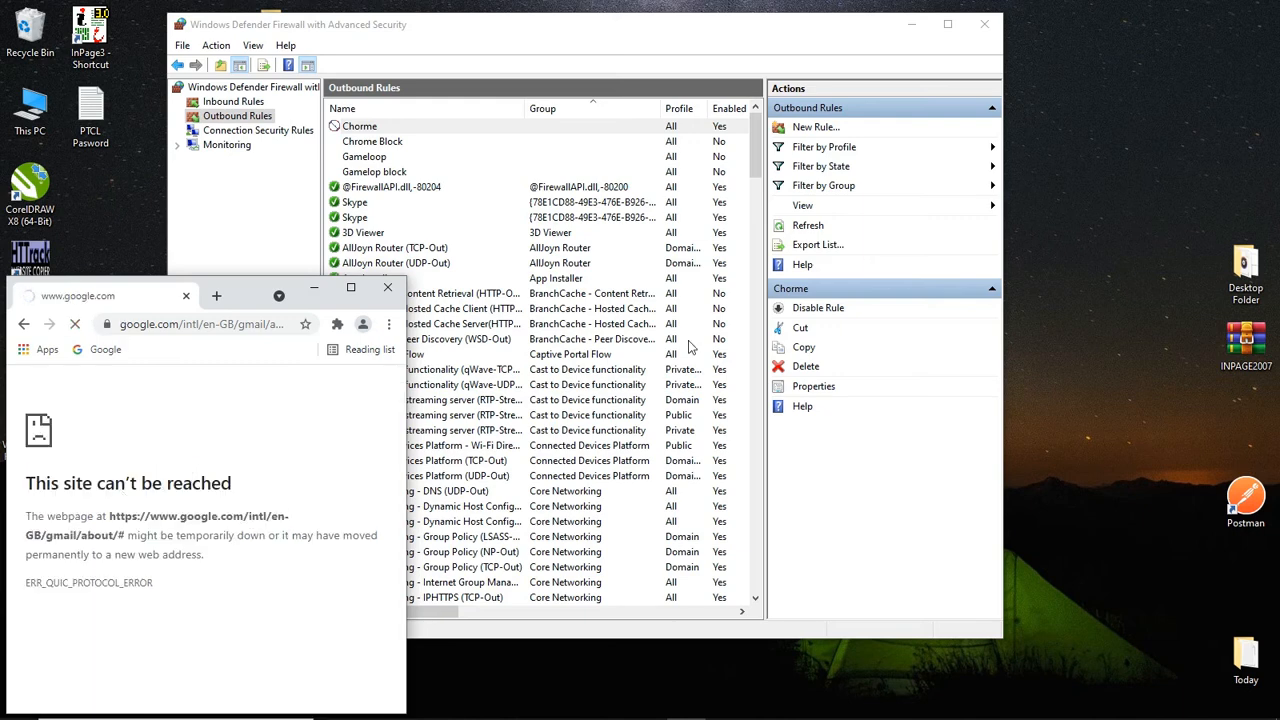
Test the outbound "Chorme" rule by reloading the Gmail page in Chrome with the rule disabled and again with it re-enabled
click(823, 316)
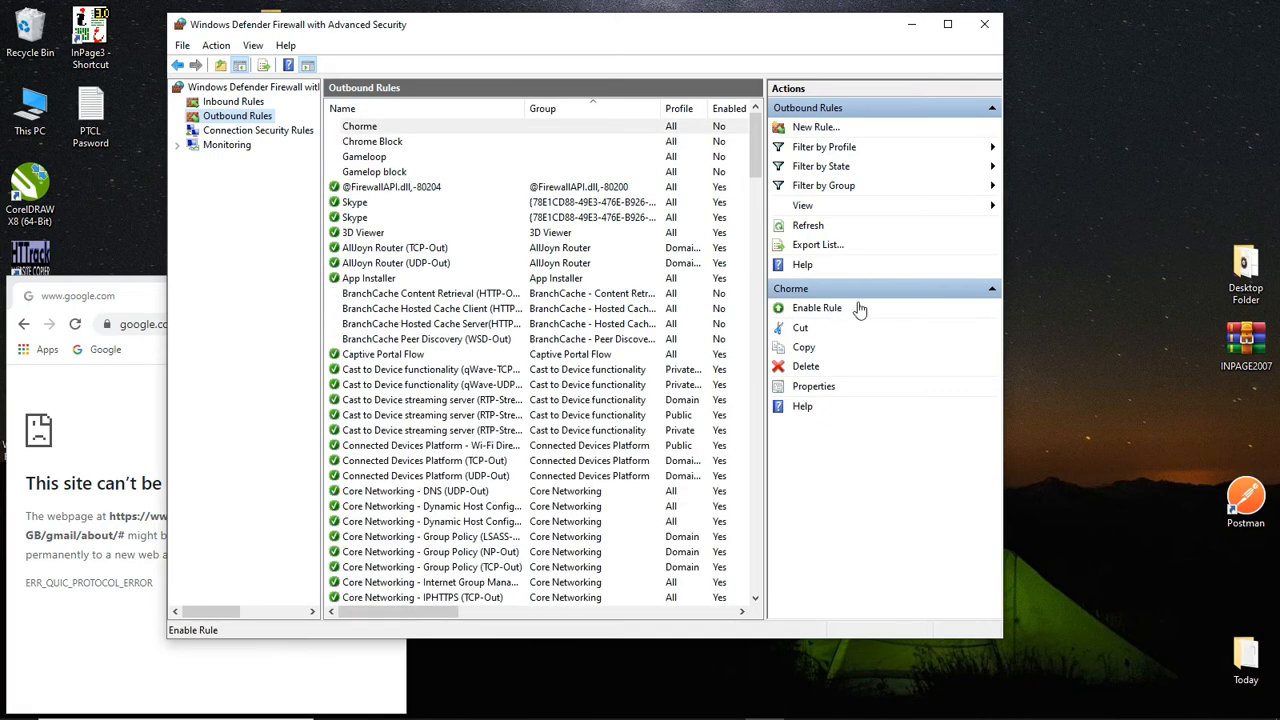
click(75, 324)
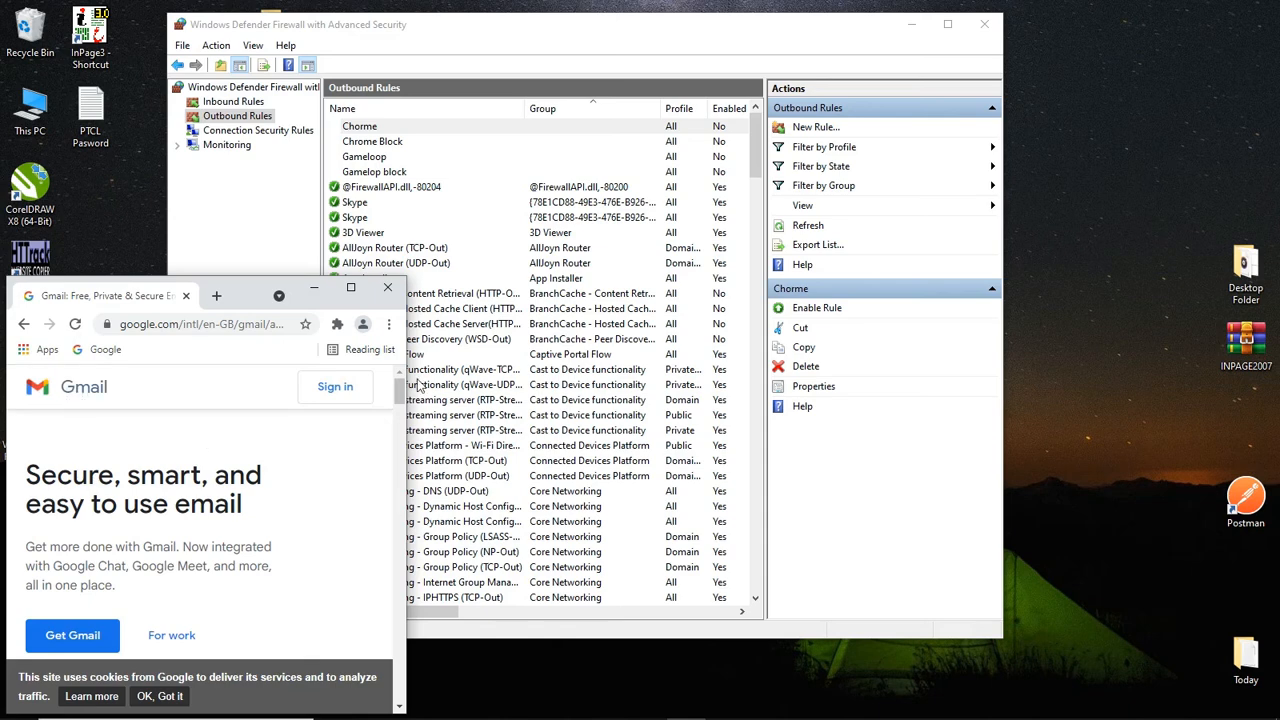
click(810, 310)
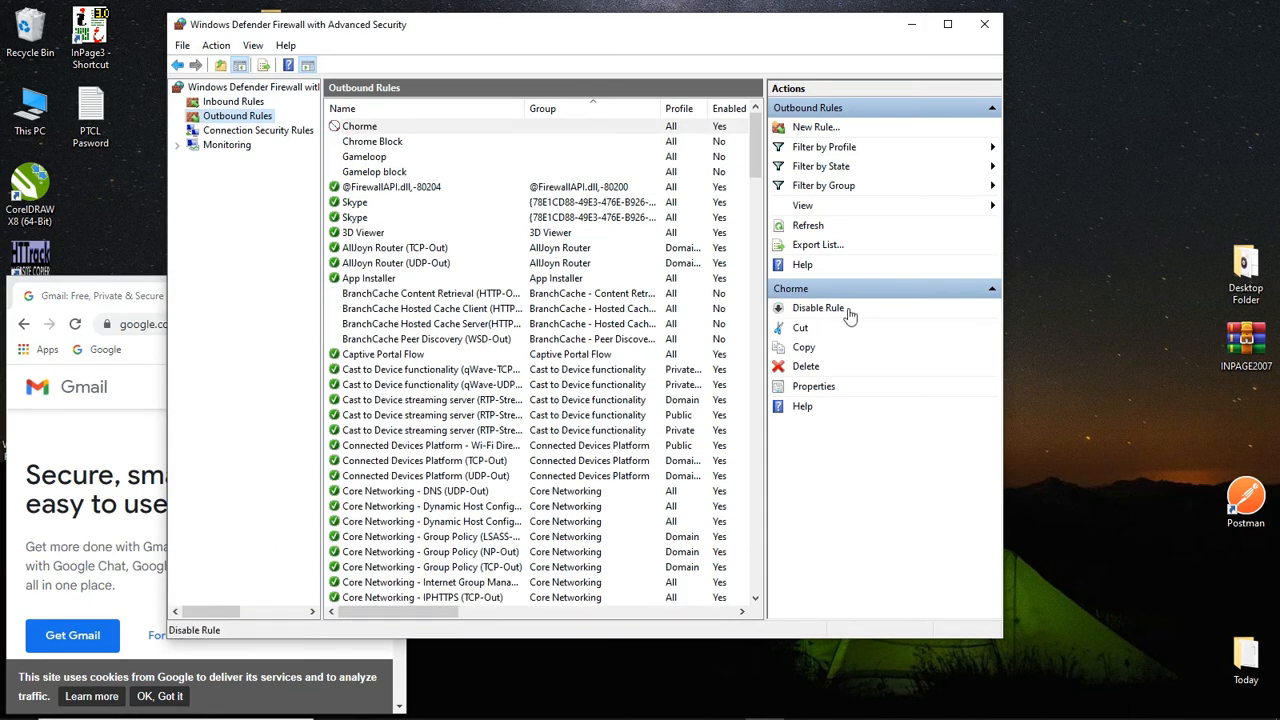
click(75, 324)
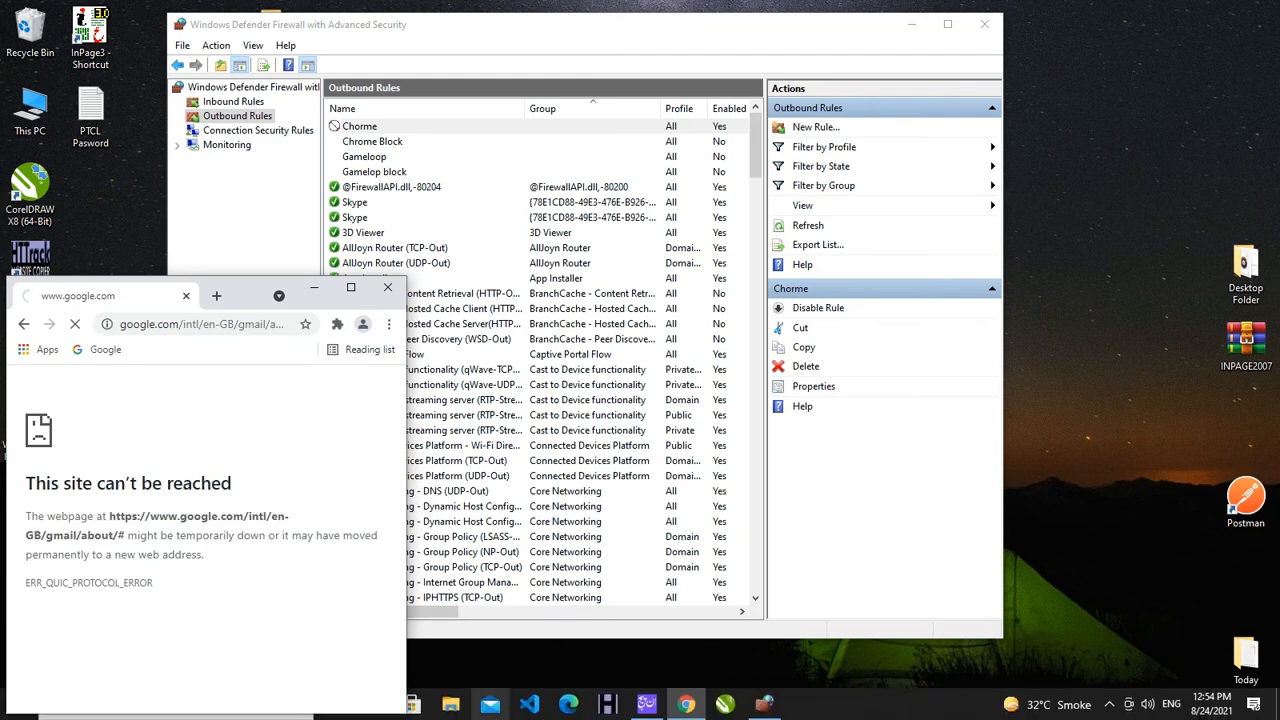
Disable the outbound "Chorme" rule and reload the Gmail page in Chrome to check its internet access
click(812, 308)
click(137, 302)
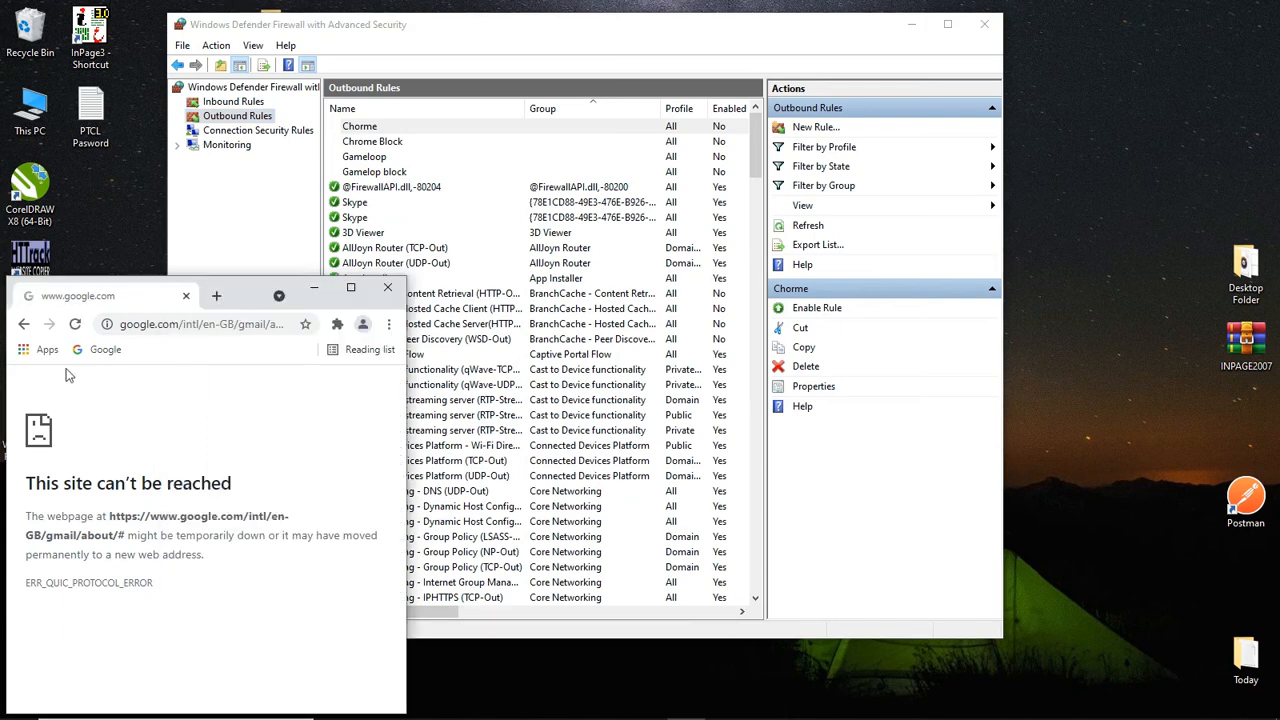
click(75, 324)
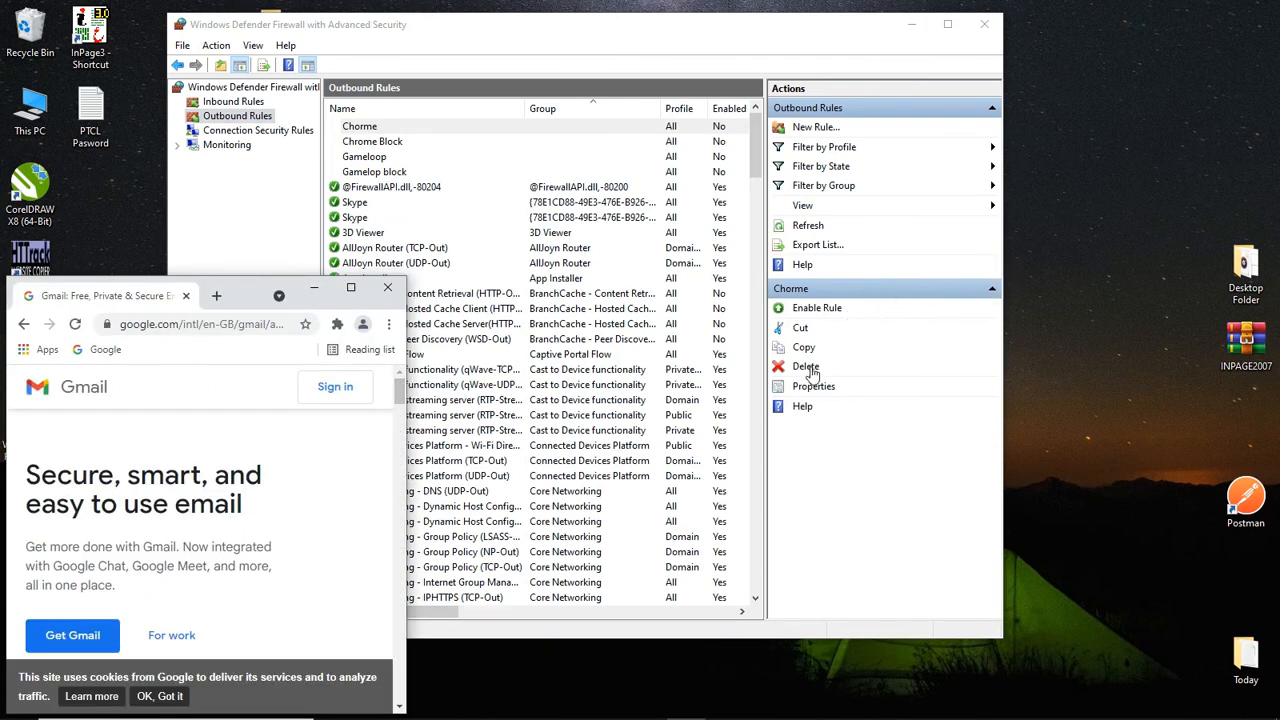
Delete the outbound rules "Chorme" and "Chrome Block", and close the Windows Defender Firewall with Advanced Security window
click(806, 368)
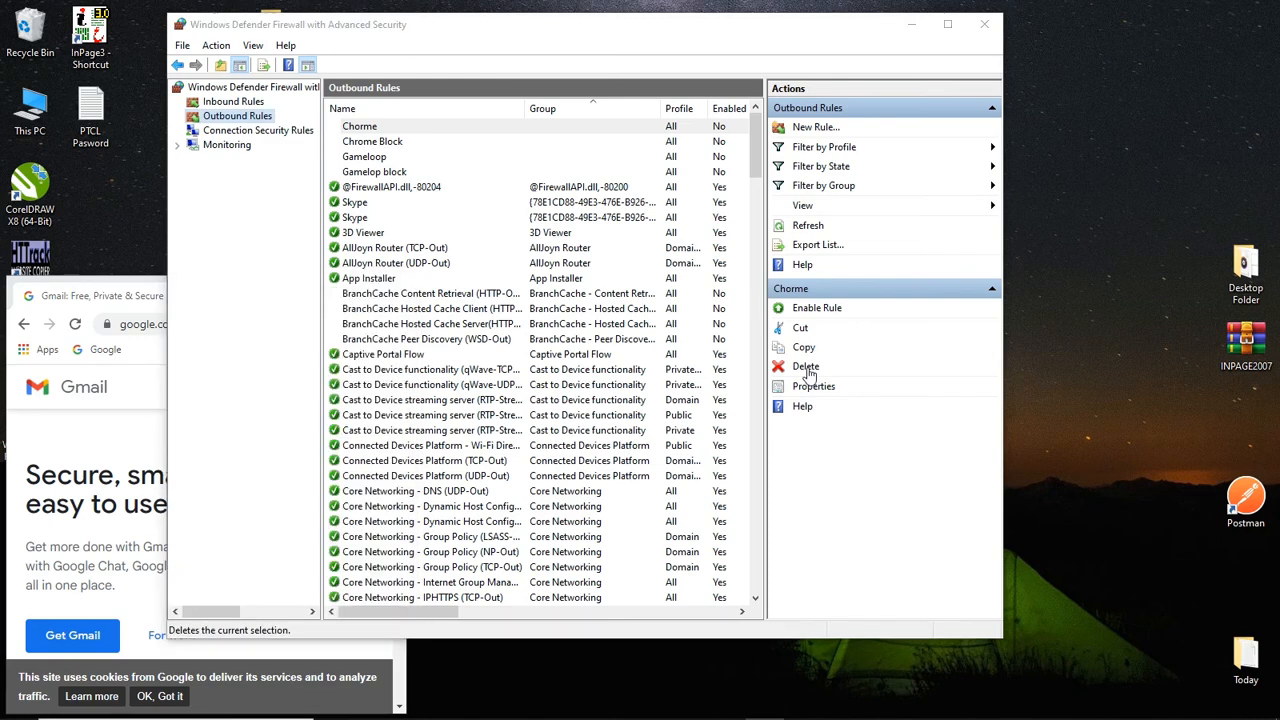
click(668, 427)
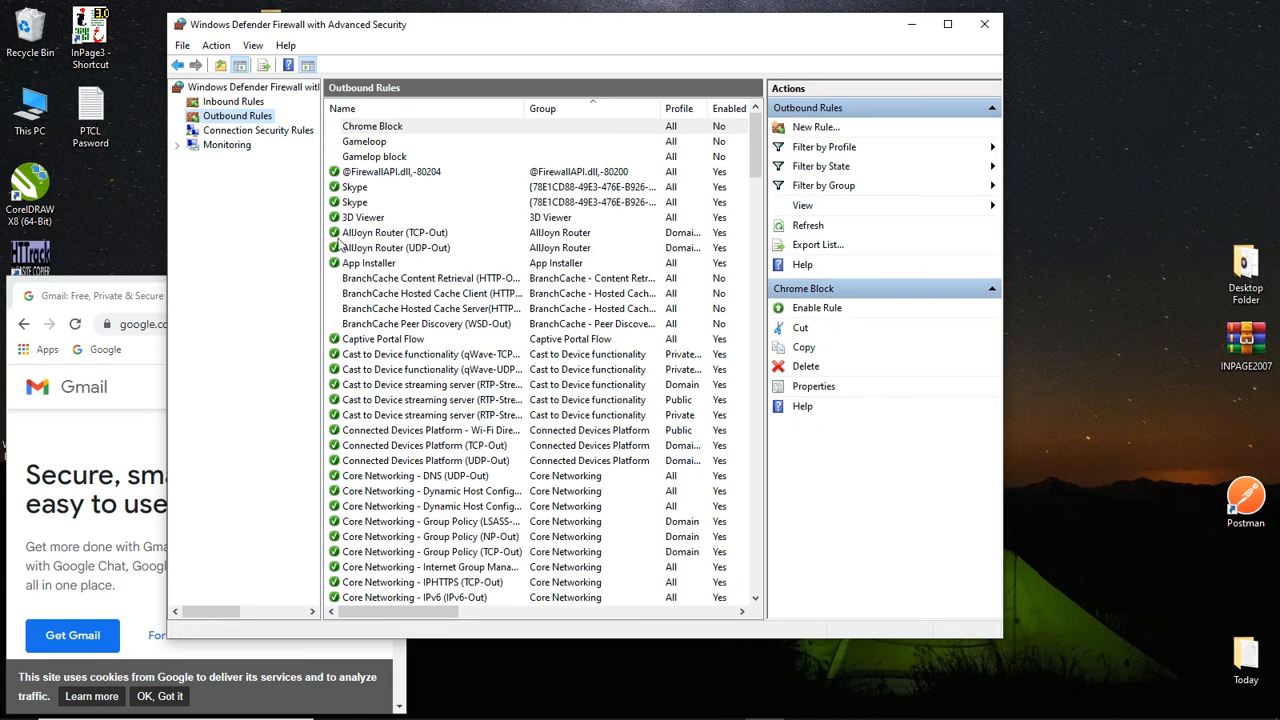
click(810, 368)
click(666, 425)
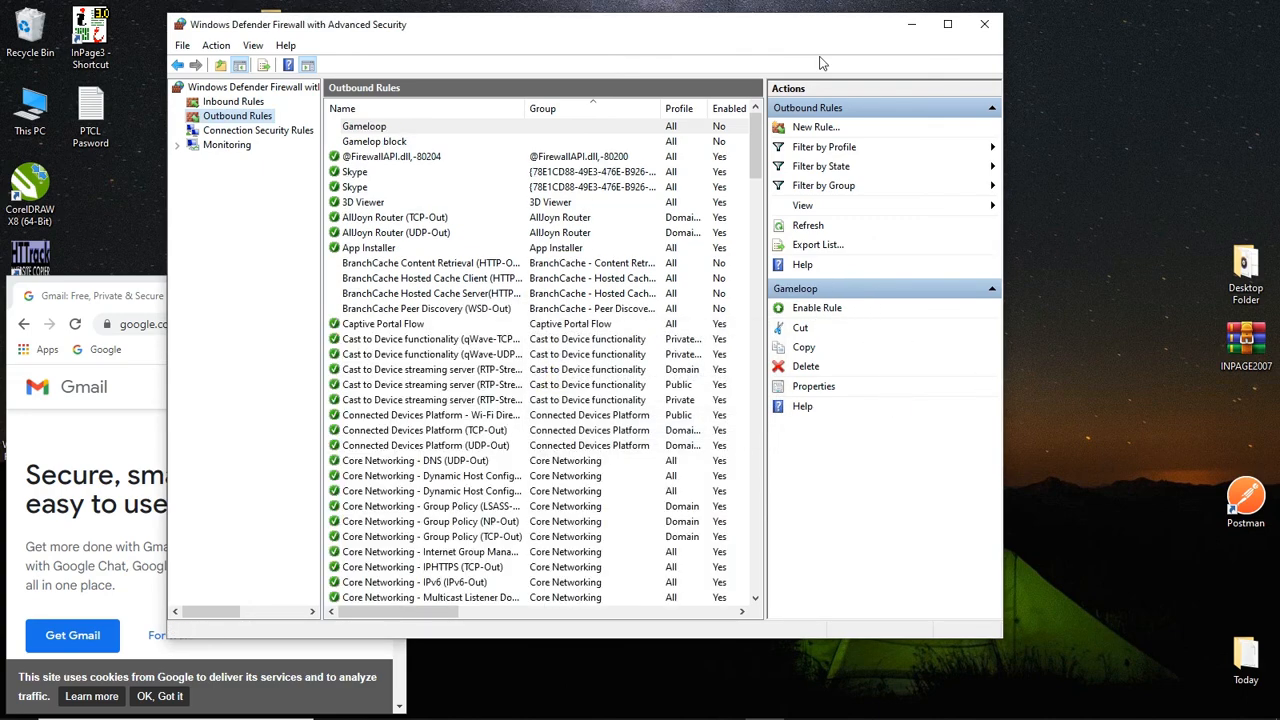
click(983, 25)
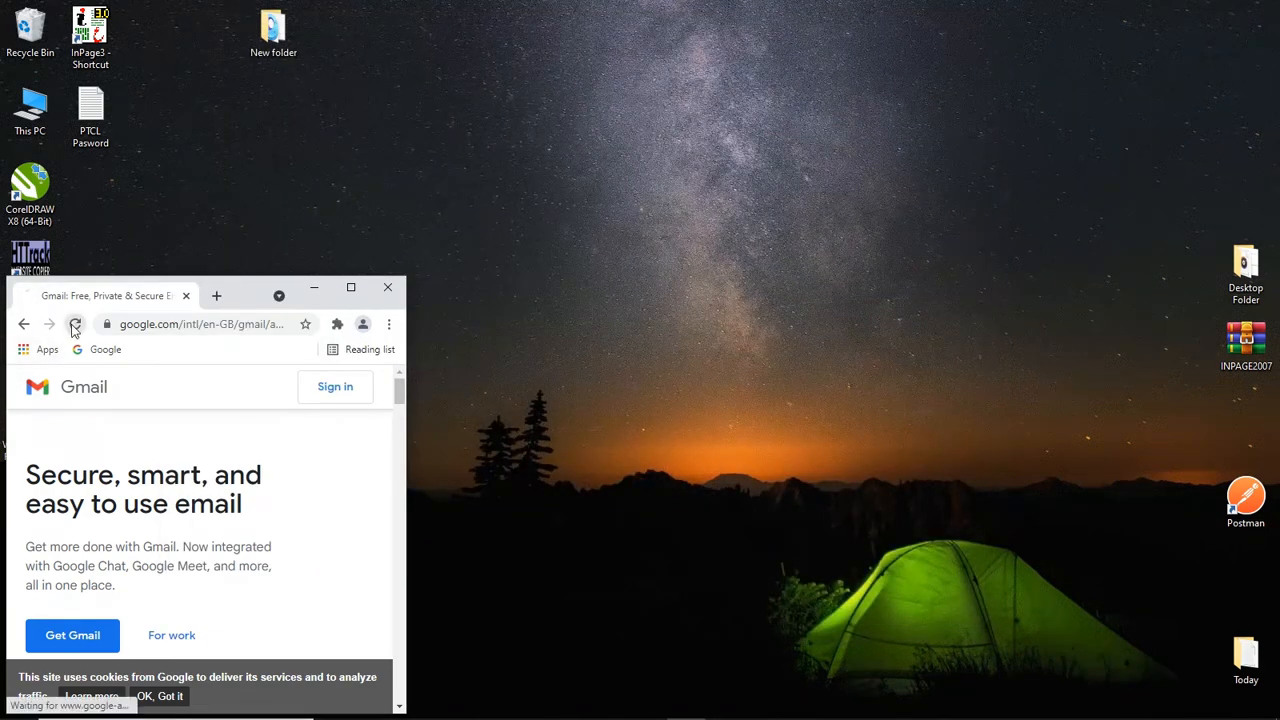